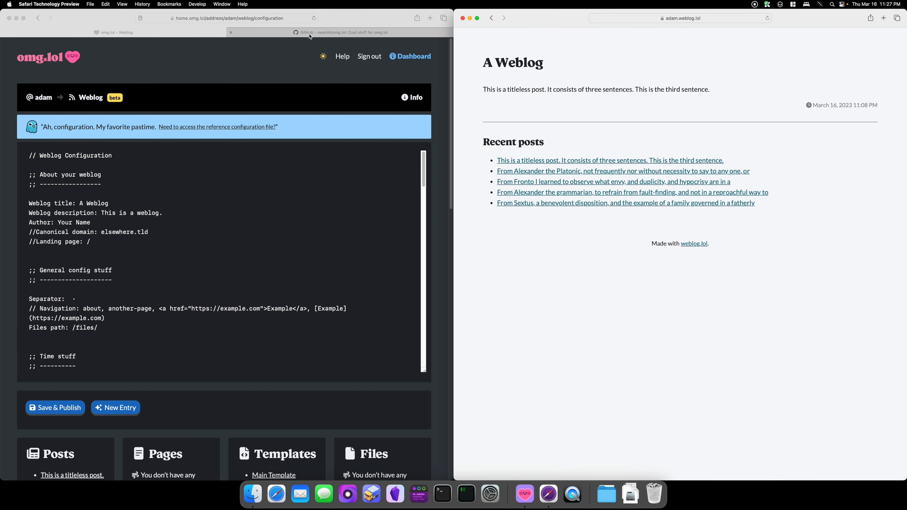
Step: Open weblog-default-configuration.conf from the weblog folder of the omg.lol GitHub repository
click(329, 35)
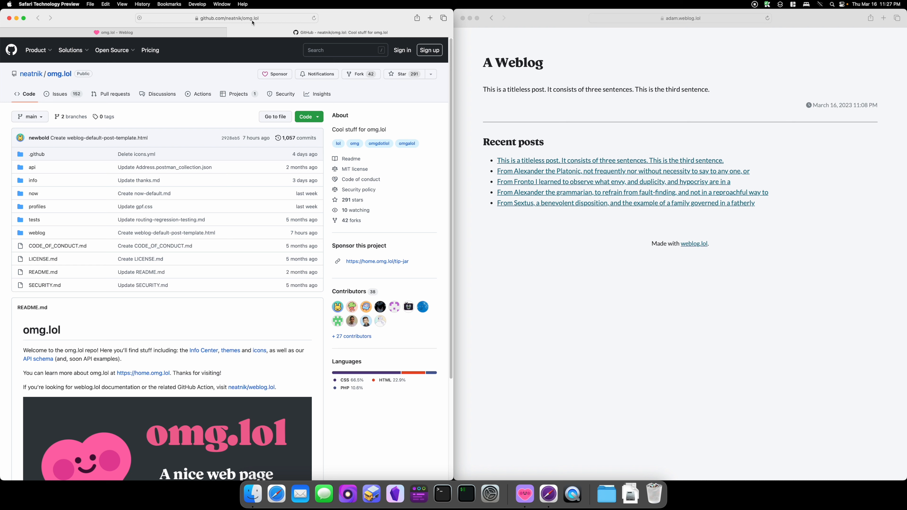
click(39, 235)
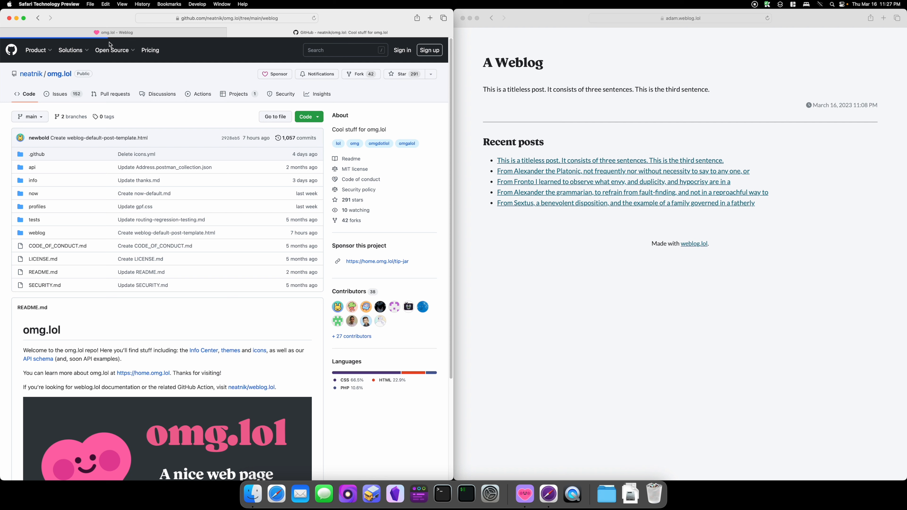
click(43, 236)
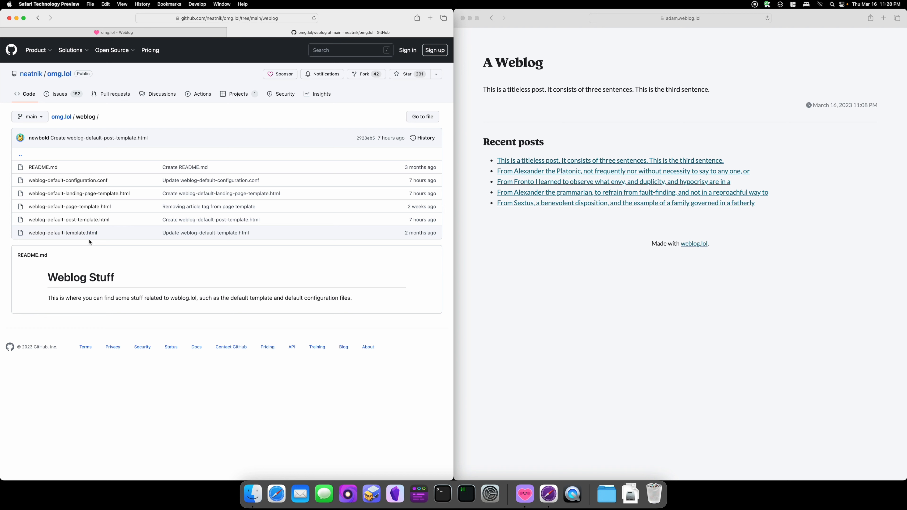
drag(113, 234, 29, 234)
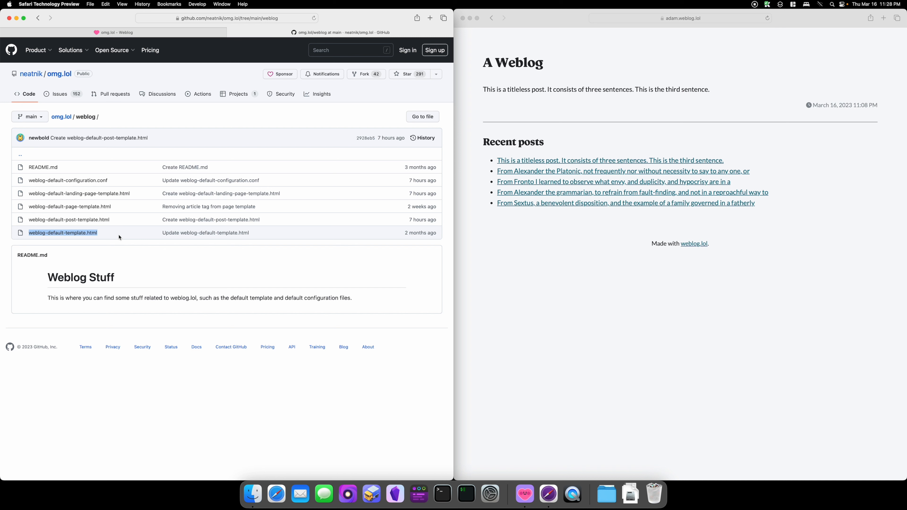
click(130, 231)
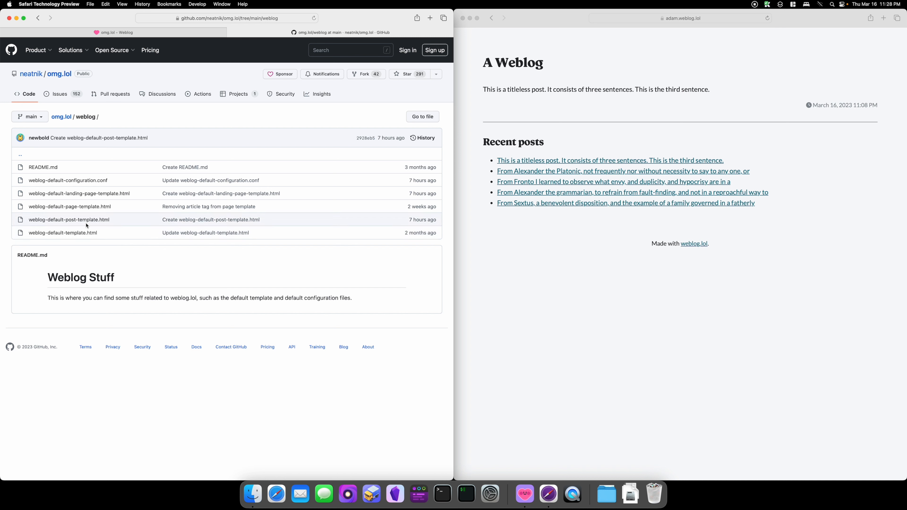
drag(116, 180, 28, 181)
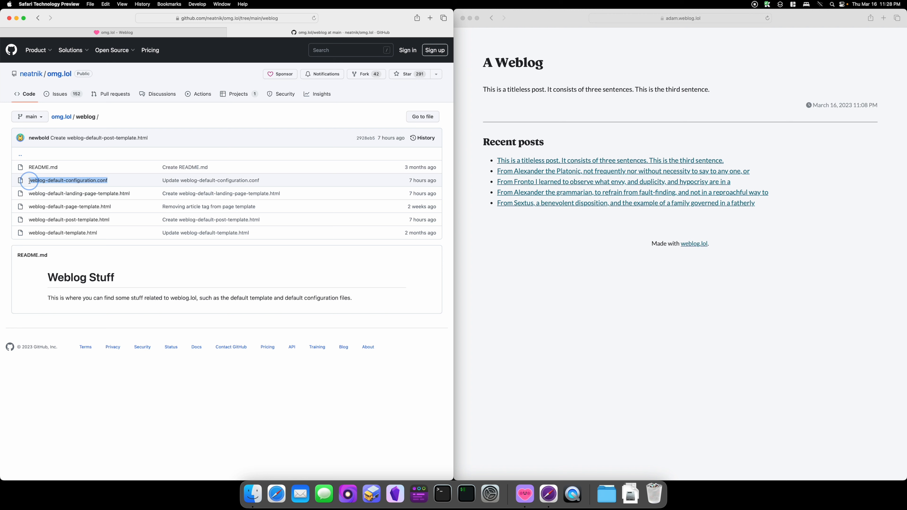
click(120, 185)
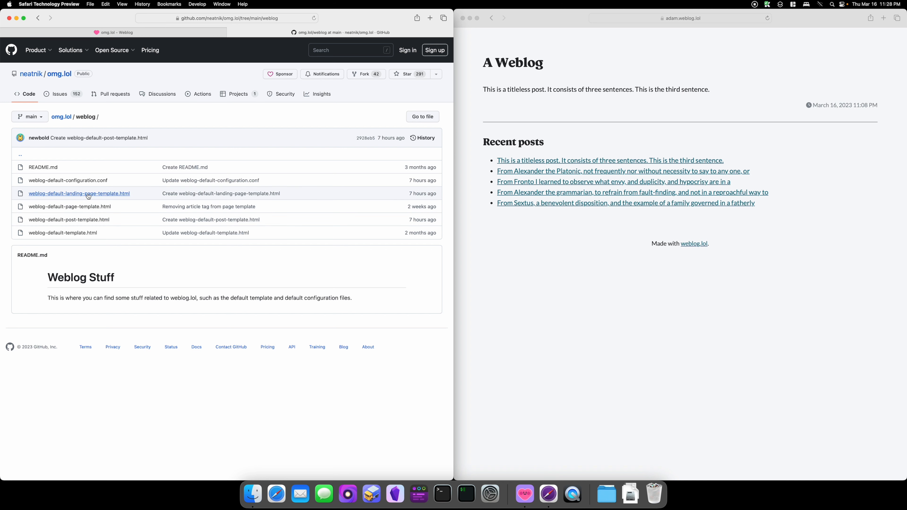
click(76, 183)
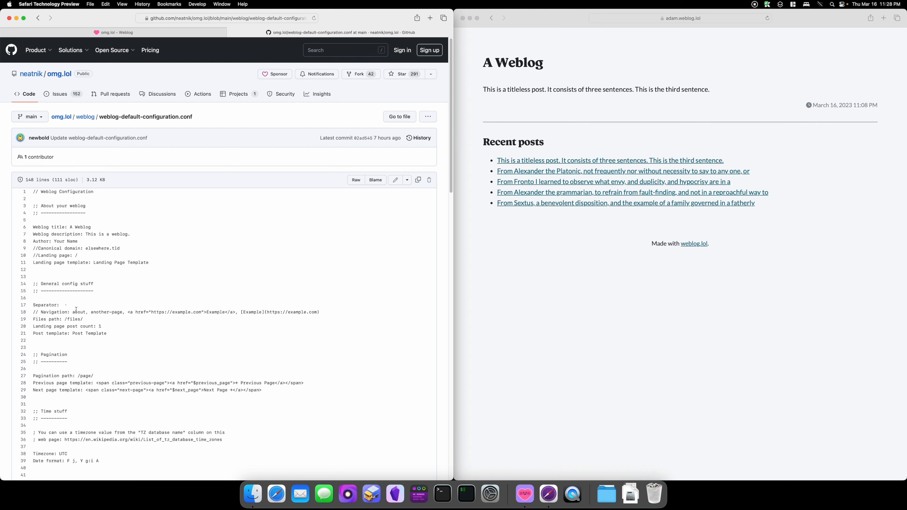
Step: Review the default configuration file's pagination and landing page template settings
scroll(76, 309, down, 1)
scroll(77, 312, down, 1)
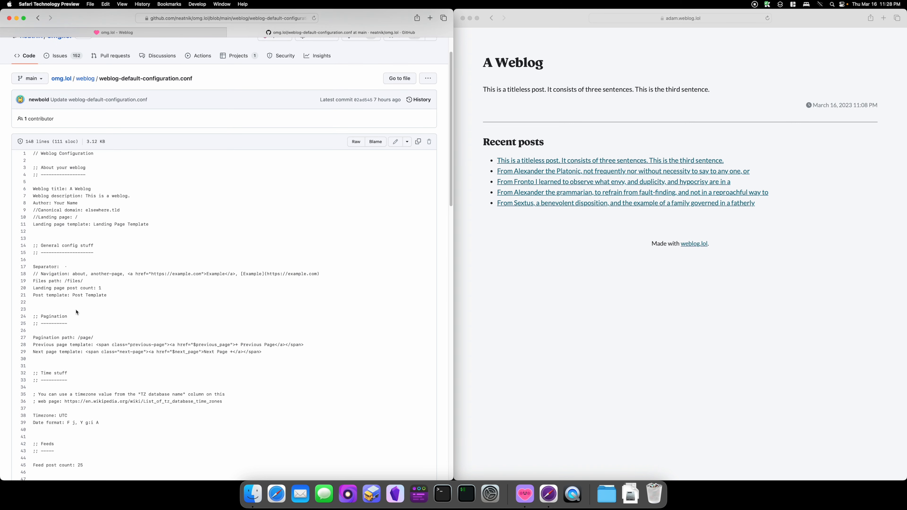
drag(33, 316, 278, 353)
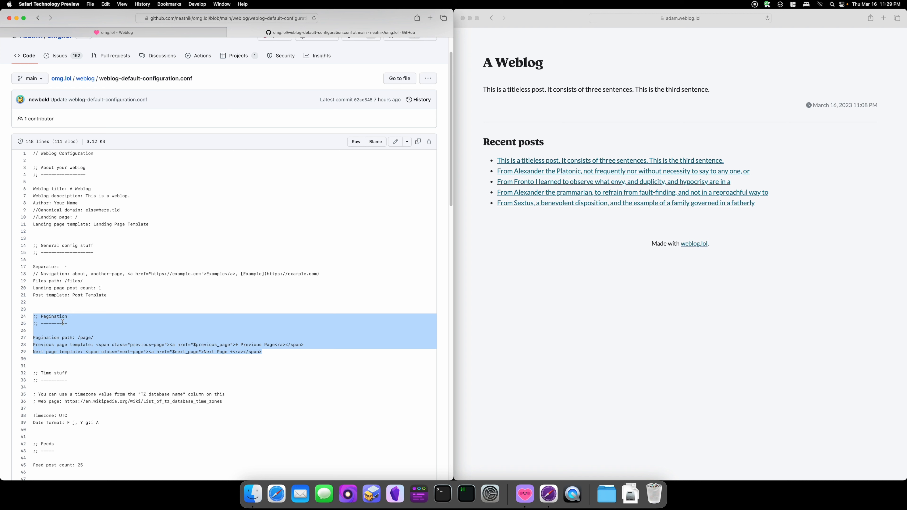
click(275, 353)
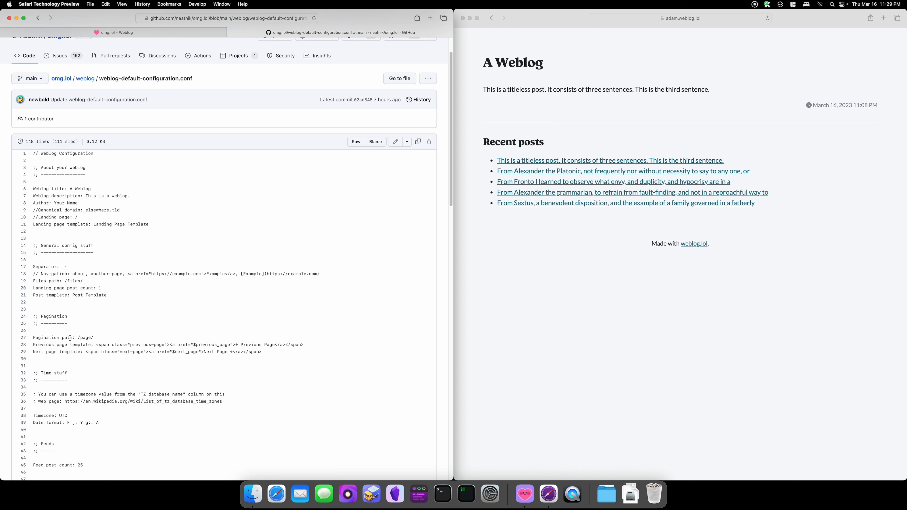
drag(99, 340, 78, 338)
click(81, 338)
drag(33, 345, 310, 345)
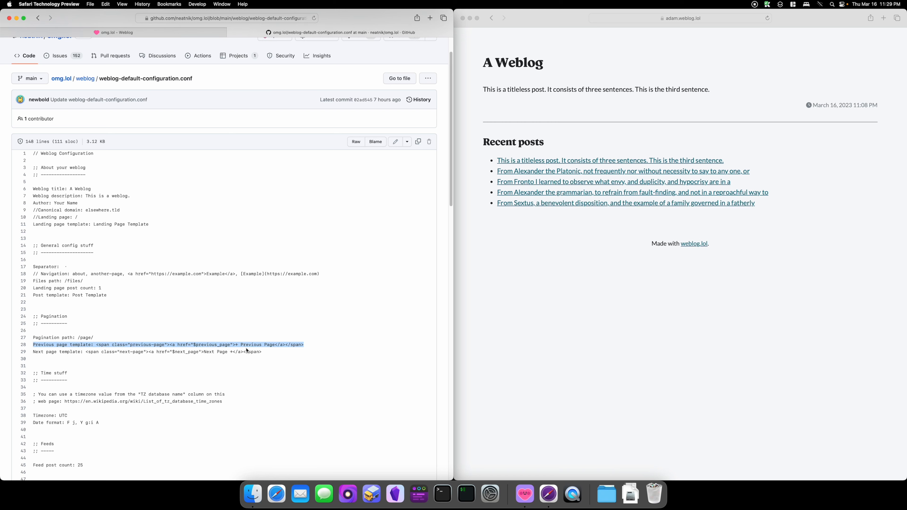
drag(262, 351, 94, 345)
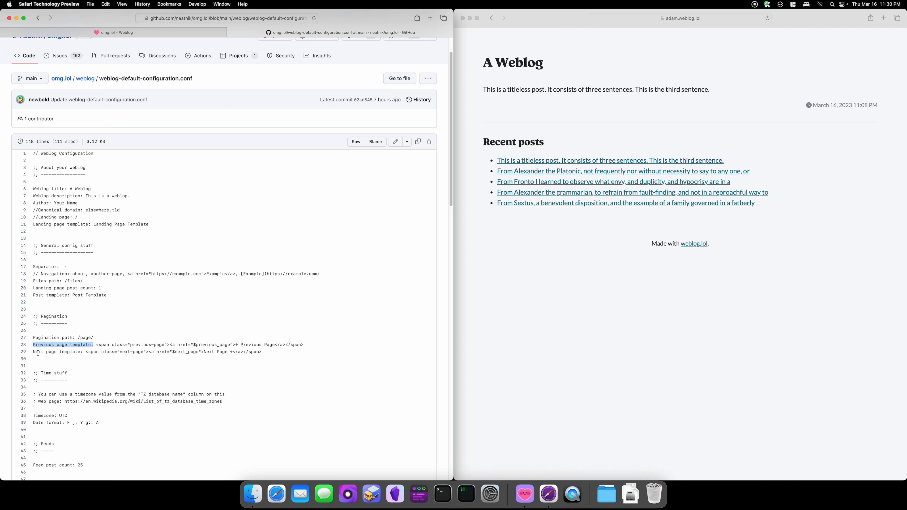
drag(33, 352, 81, 352)
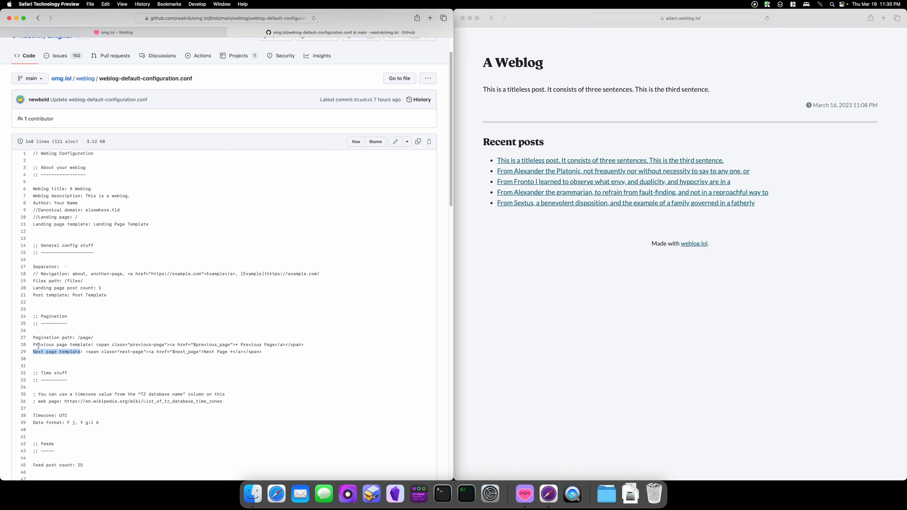
click(82, 344)
drag(33, 224, 150, 224)
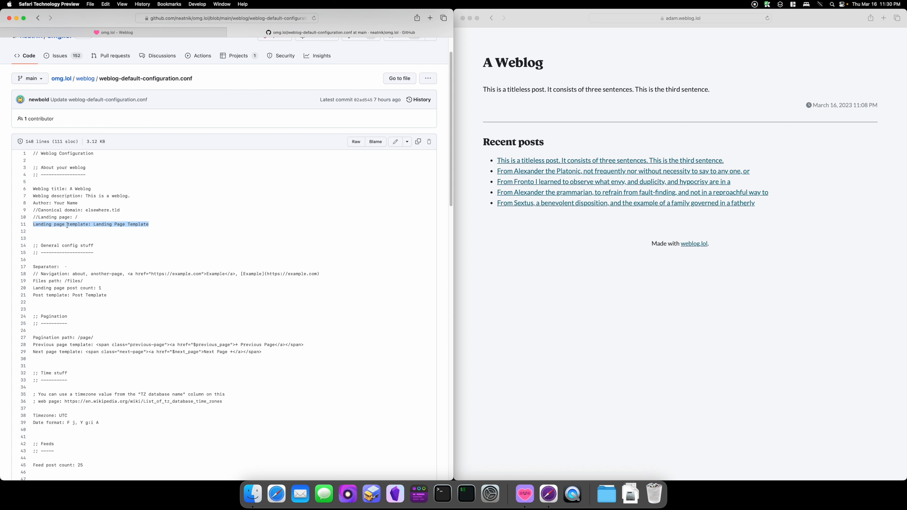
click(97, 224)
drag(92, 225, 161, 224)
click(160, 224)
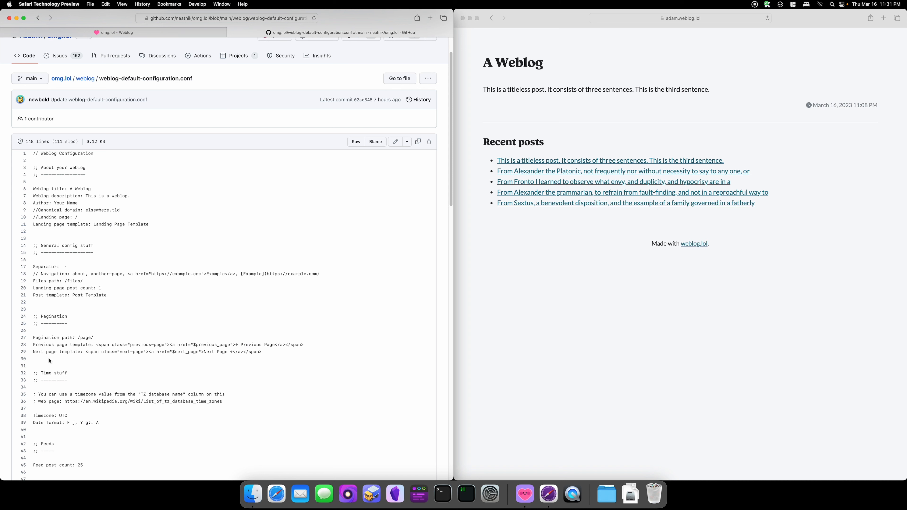
scroll(49, 361, down, 3)
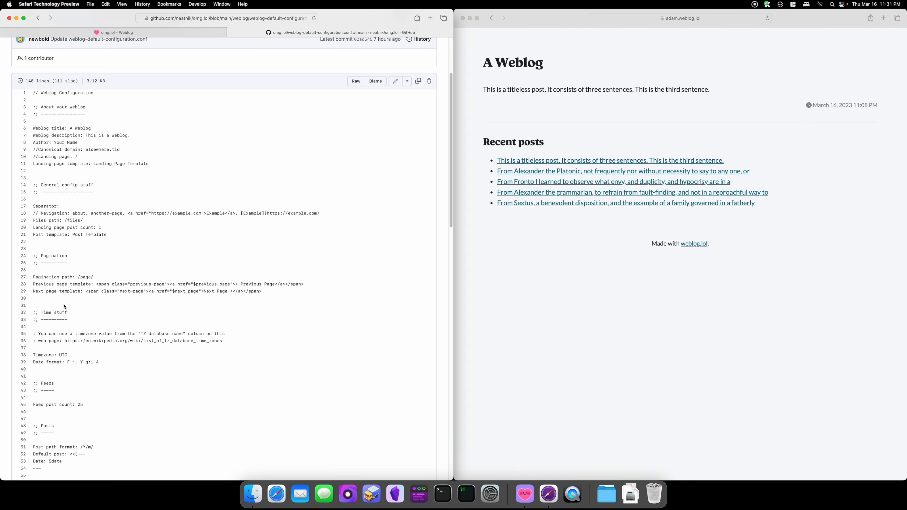
scroll(64, 307, up, 4)
Step: Copy the "Landing page template: Landing Page Template" line into the weblog configuration below the //Landing page line
drag(148, 232, 30, 235)
key(super+c)
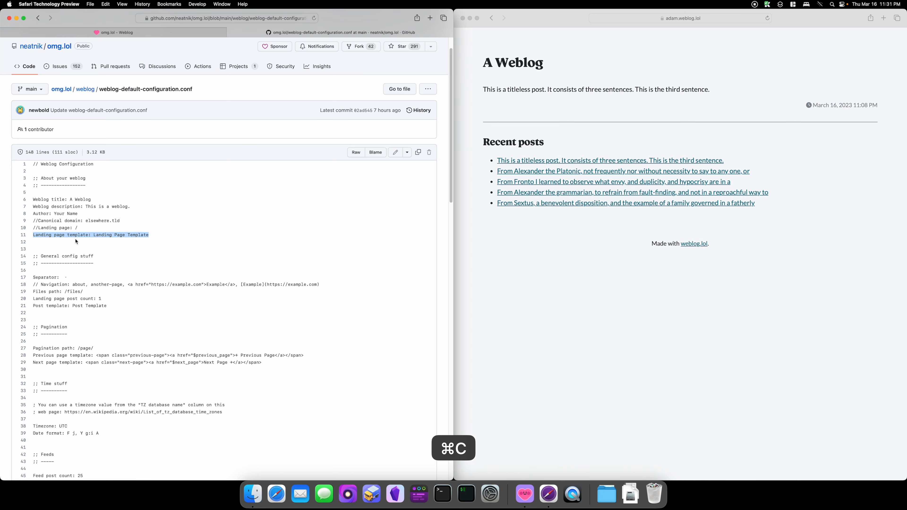
key(ctrl+Tab)
click(111, 248)
key(super+v)
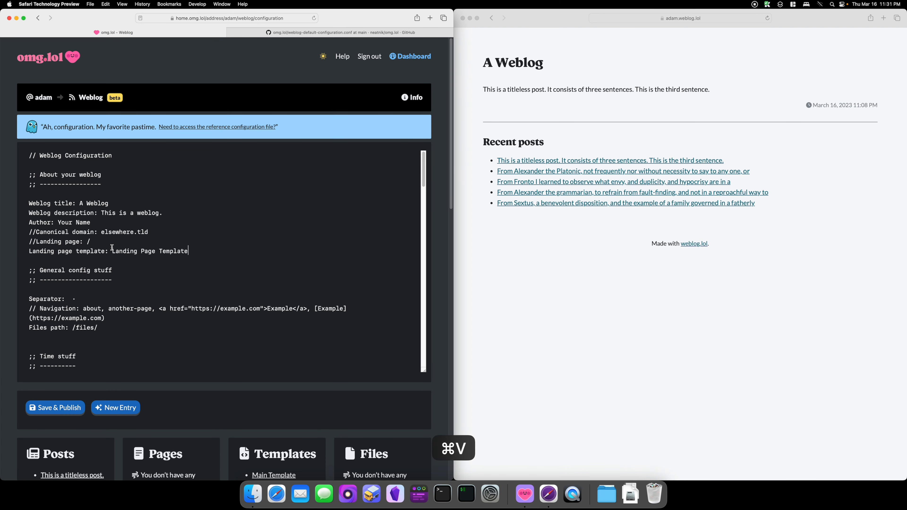
Step: Copy the Pagination section into the weblog configuration after the Files path line, separate it with blank lines, and save and publish
click(359, 33)
drag(271, 363, 33, 327)
key(super+c)
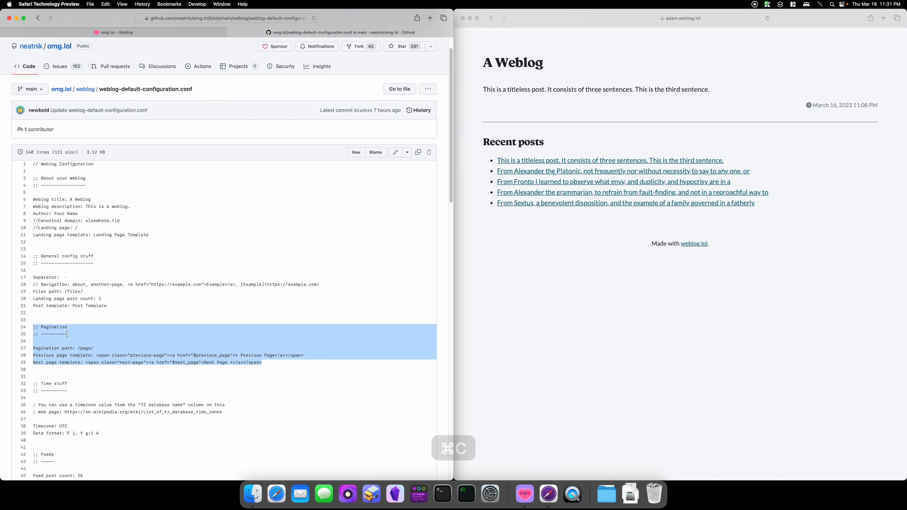
click(182, 32)
scroll(129, 282, down, 4)
click(128, 282)
key(Return)
key(super+v)
key(Up)
key(Up)
key(Up)
key(Up)
key(Up)
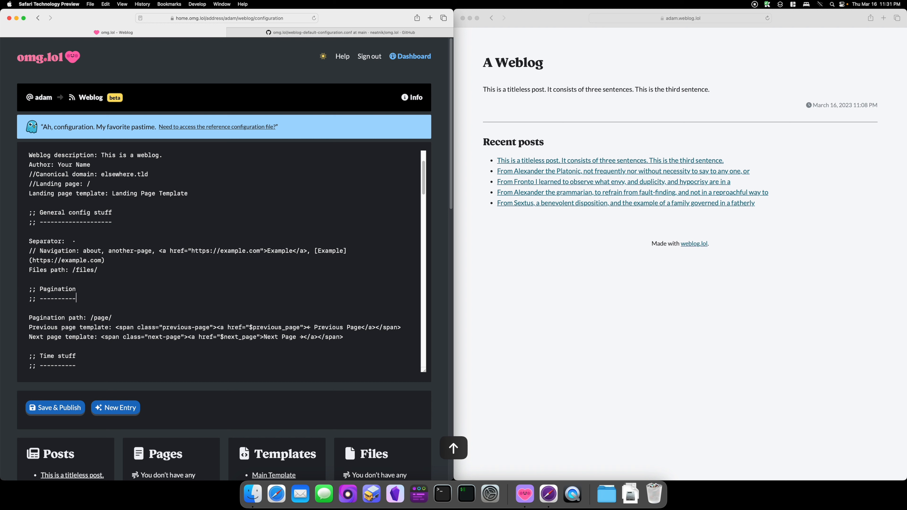
key(Return)
key(Down)
key(Down)
key(Down)
key(Down)
key(Down)
key(Down)
key(Return)
click(74, 408)
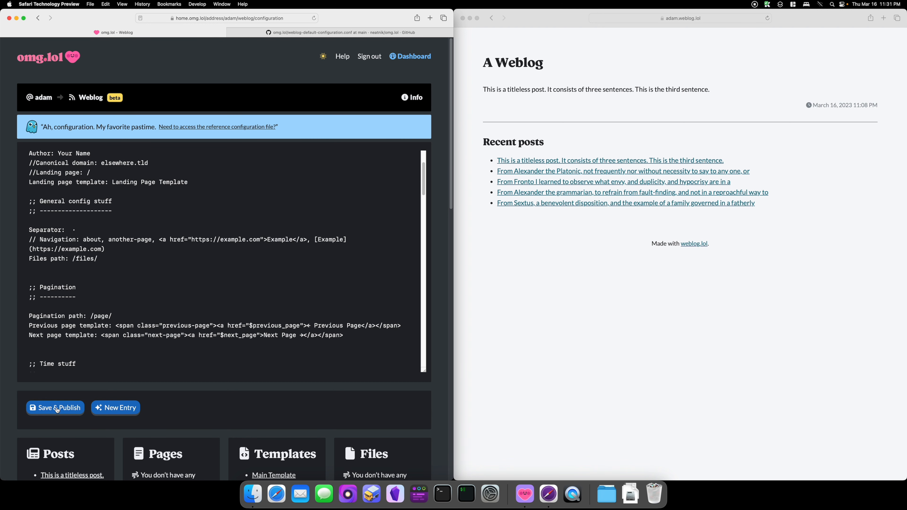
Step: Copy the Landing page post count and Post template lines into the configuration after Files path, setting the post count to 3
key(ctrl+Tab)
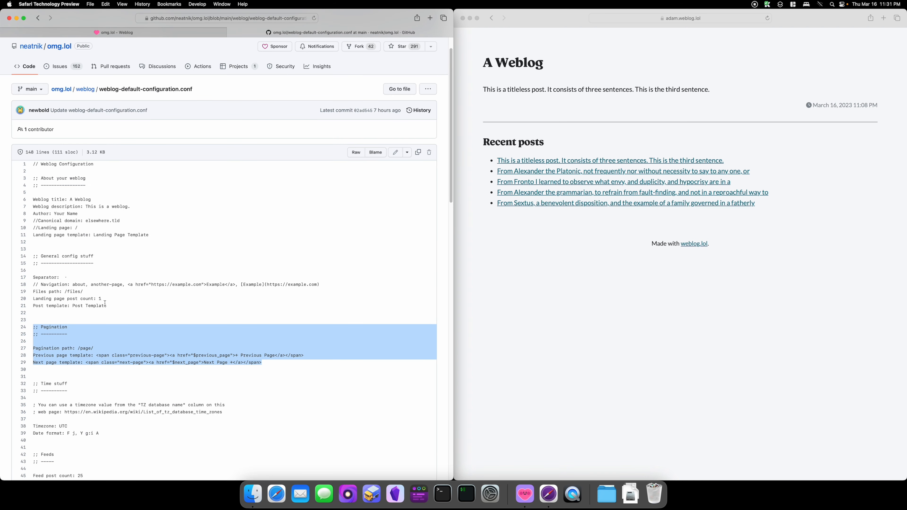
click(109, 305)
drag(110, 304, 31, 298)
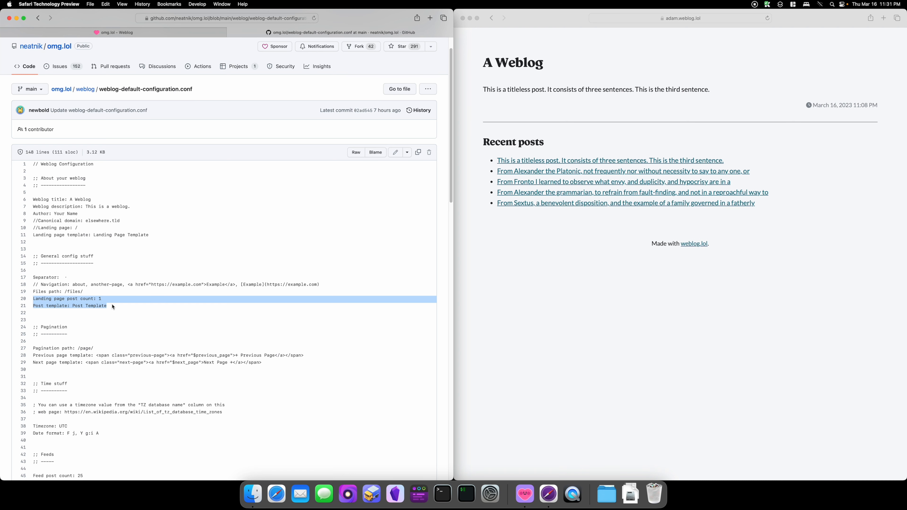
key(super+c)
click(200, 33)
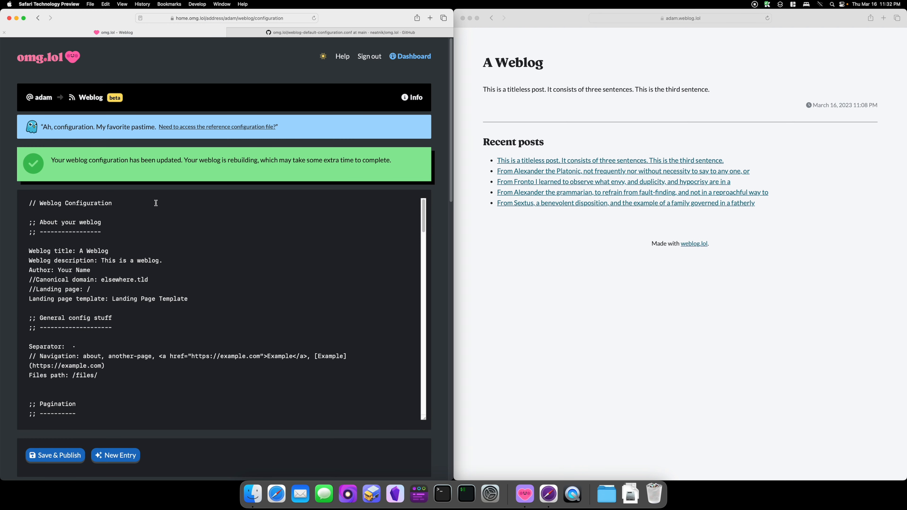
scroll(85, 365, down, 2)
click(107, 333)
key(super+v)
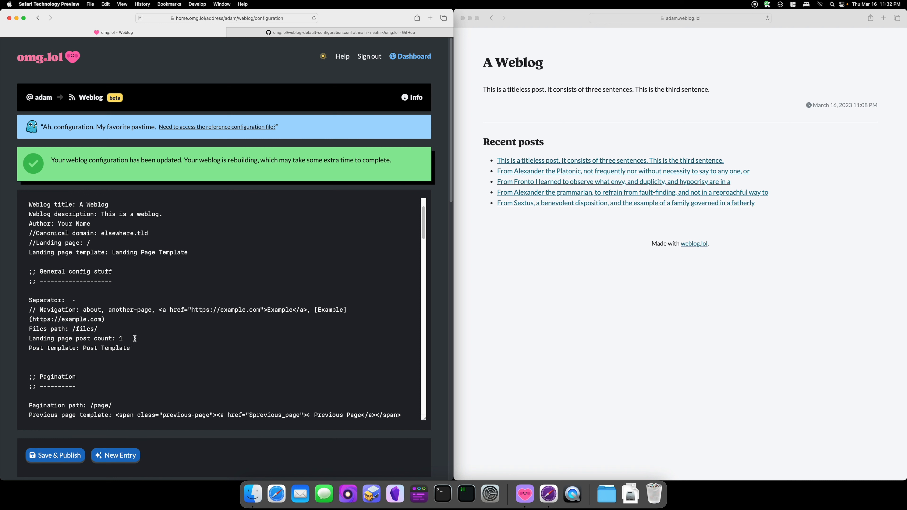
drag(129, 338, 16, 339)
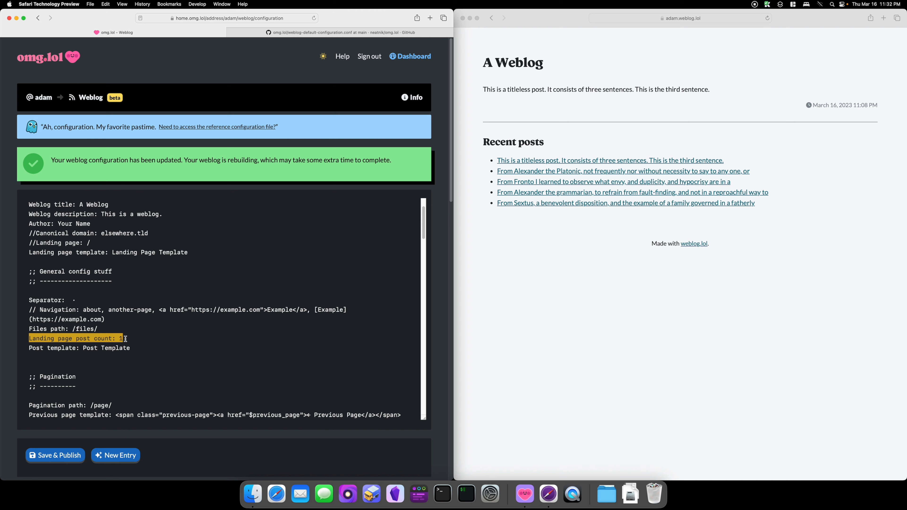
click(128, 339)
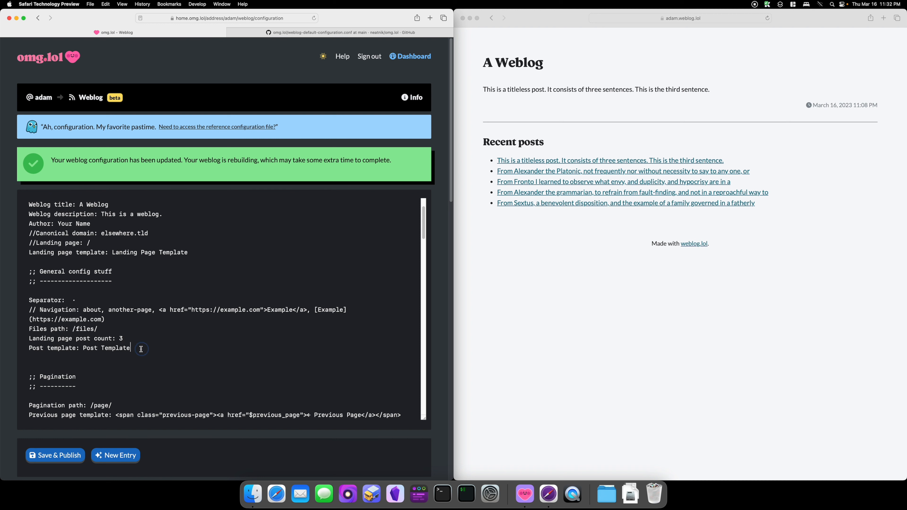
Step: Examine the Landing page template and Post template lines in the weblog configuration
drag(142, 348, 19, 347)
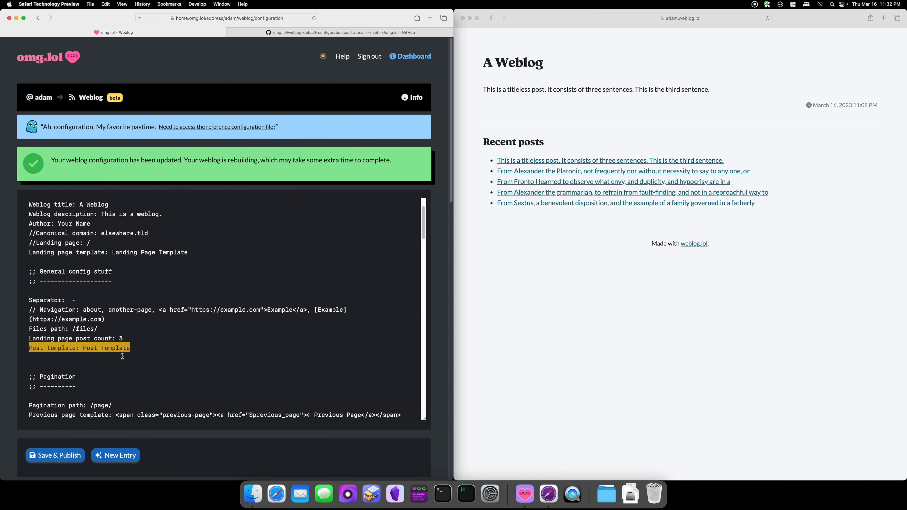
drag(192, 252, 6, 252)
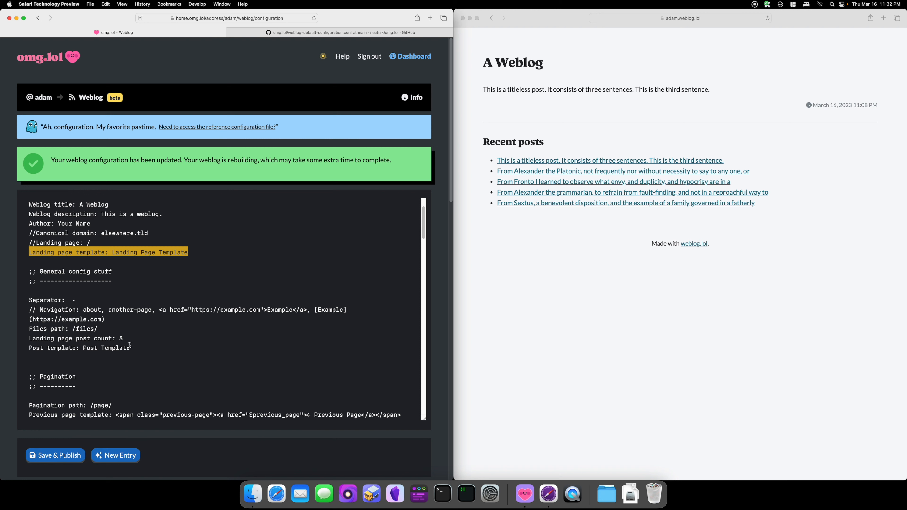
drag(130, 347, 5, 344)
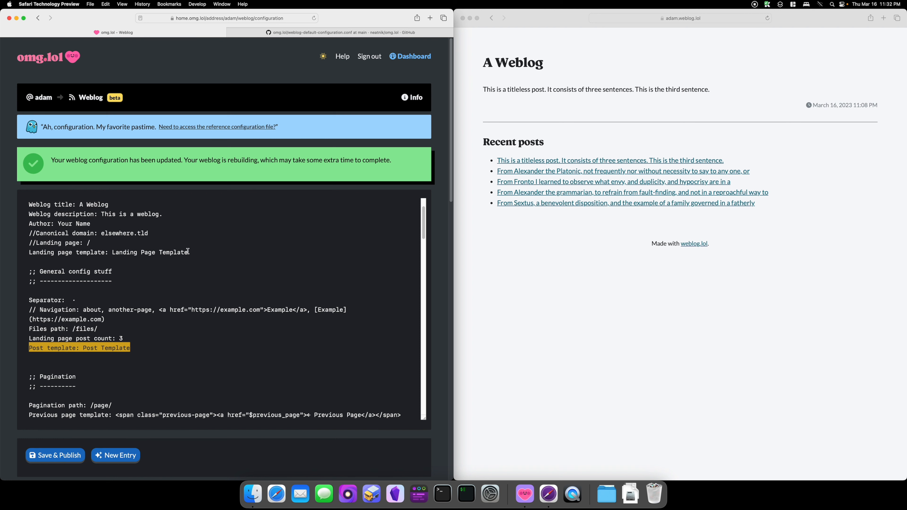
drag(191, 253, 33, 252)
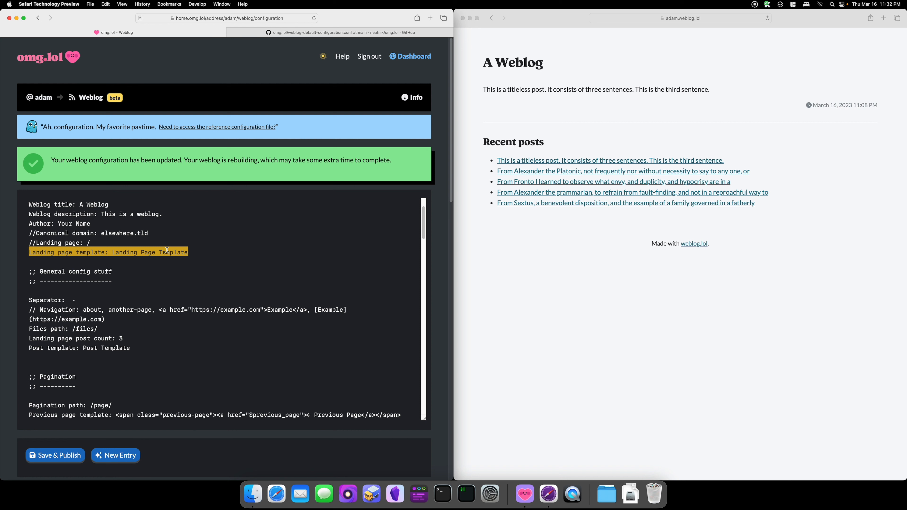
scroll(440, 379, down, 6)
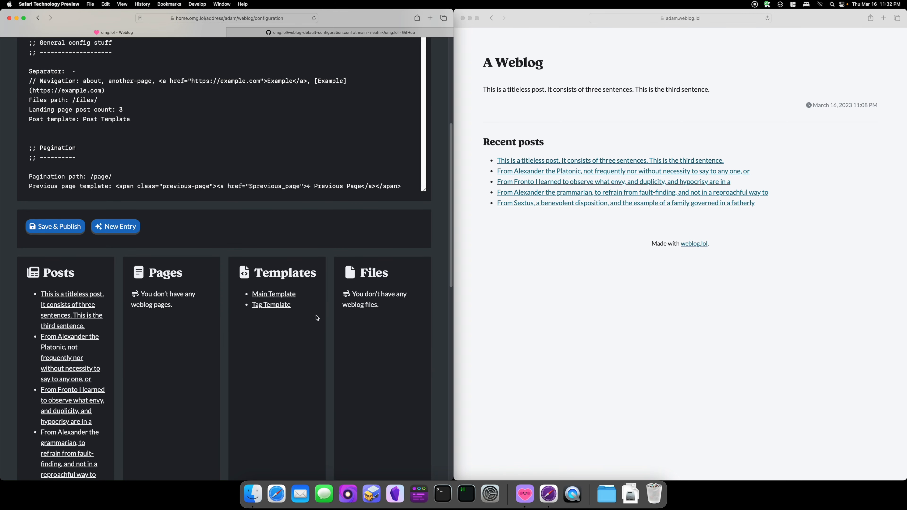
scroll(372, 339, up, 7)
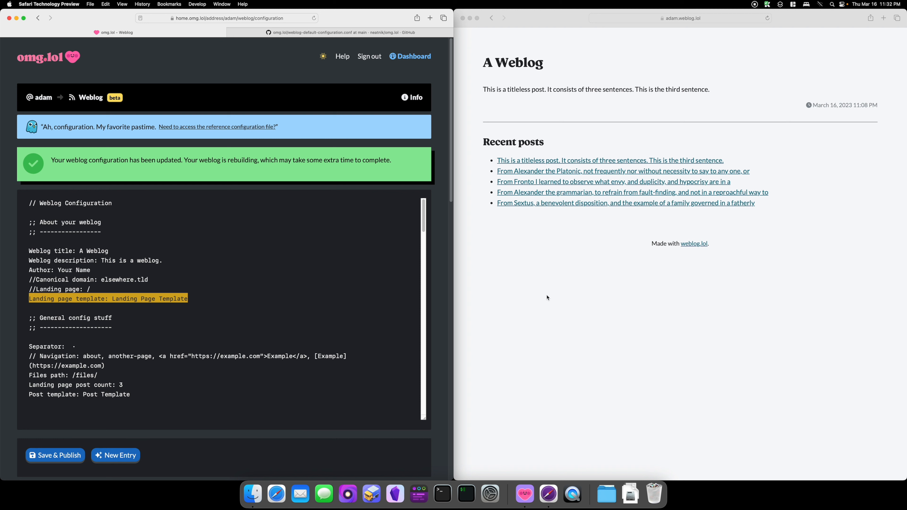
drag(130, 395, 82, 394)
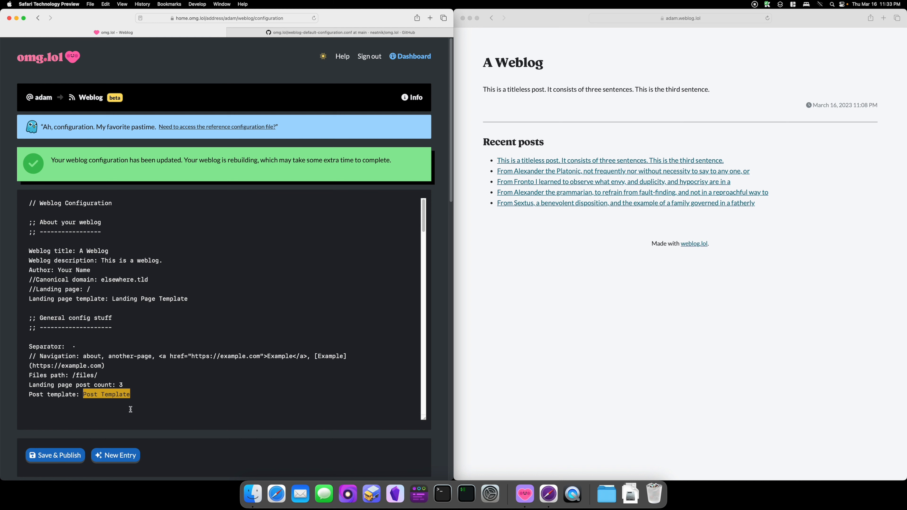
Step: Save and publish the weblog configuration, then reload the weblog preview
click(134, 394)
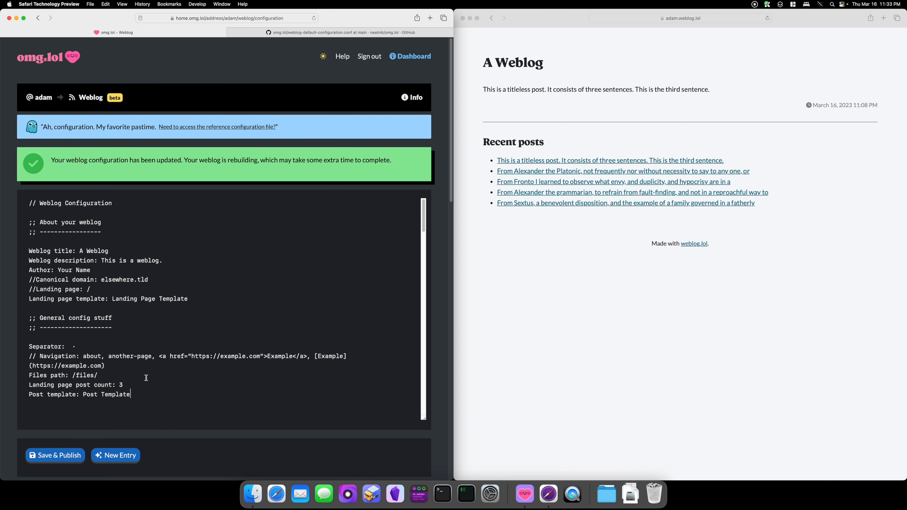
scroll(146, 377, down, 1)
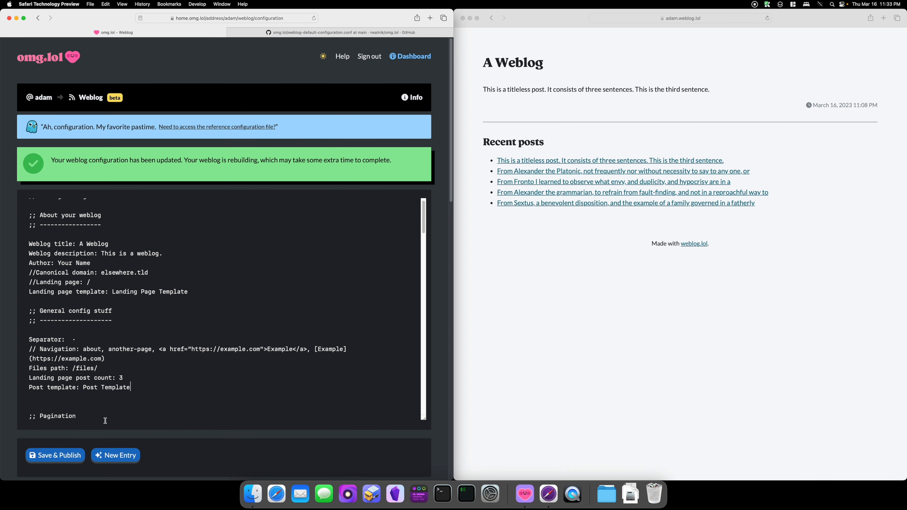
click(63, 456)
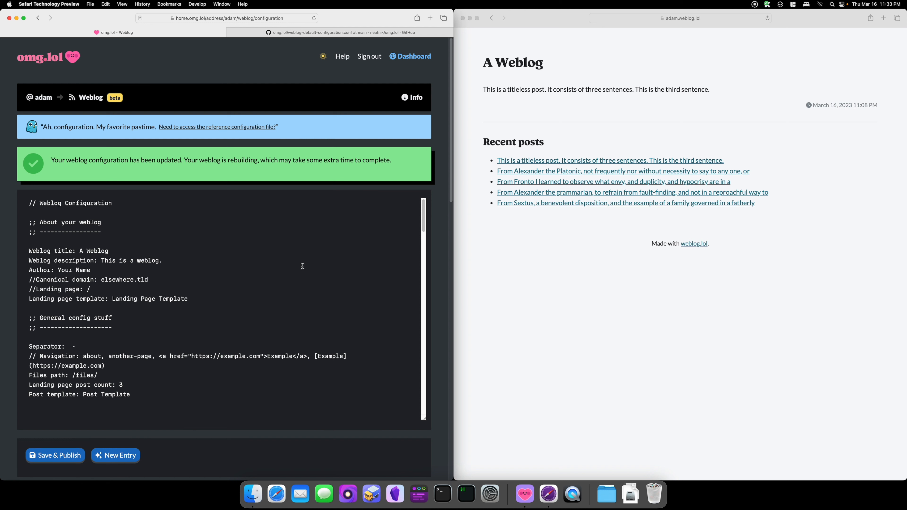
click(657, 32)
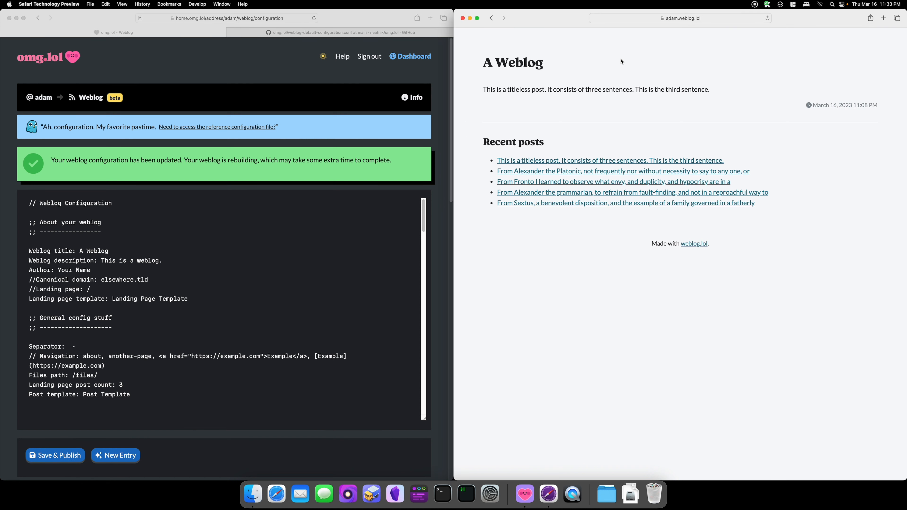
key(super+r)
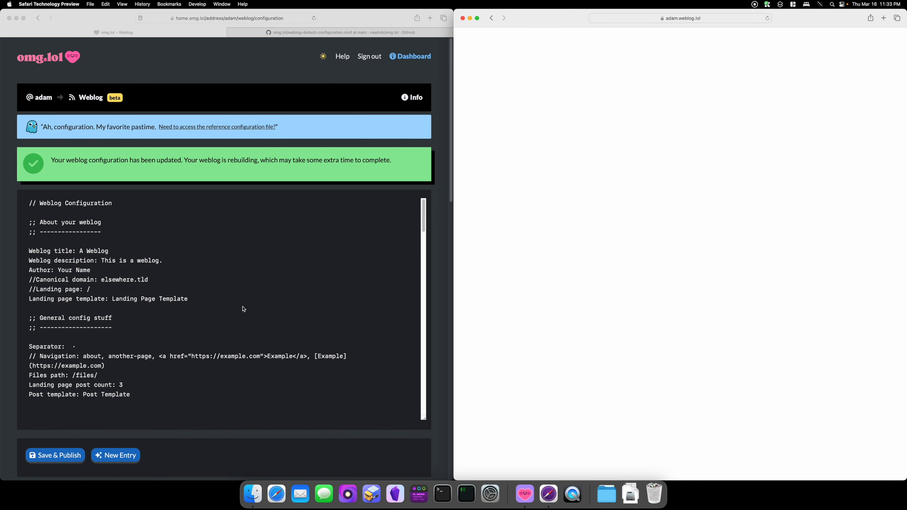
Step: Insert a blank line below the Landing page template line and save and publish the configuration
click(216, 302)
click(214, 303)
key(Return)
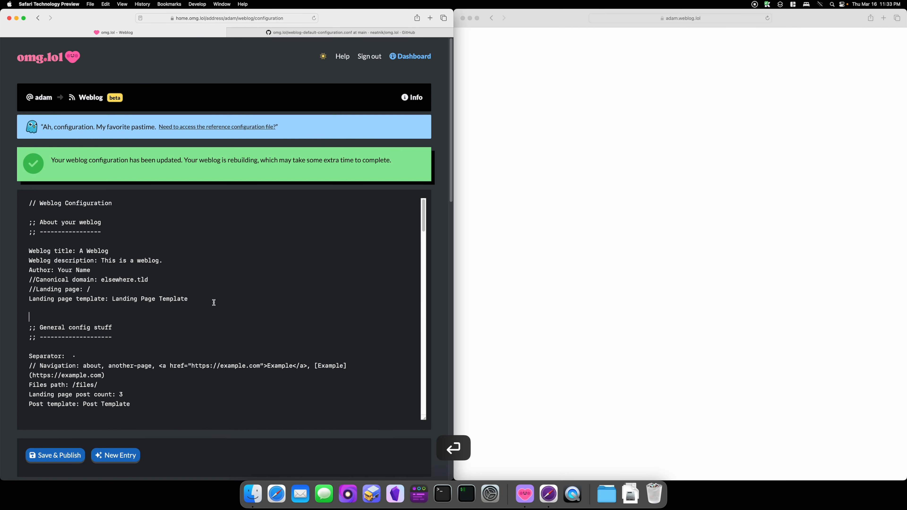
click(69, 456)
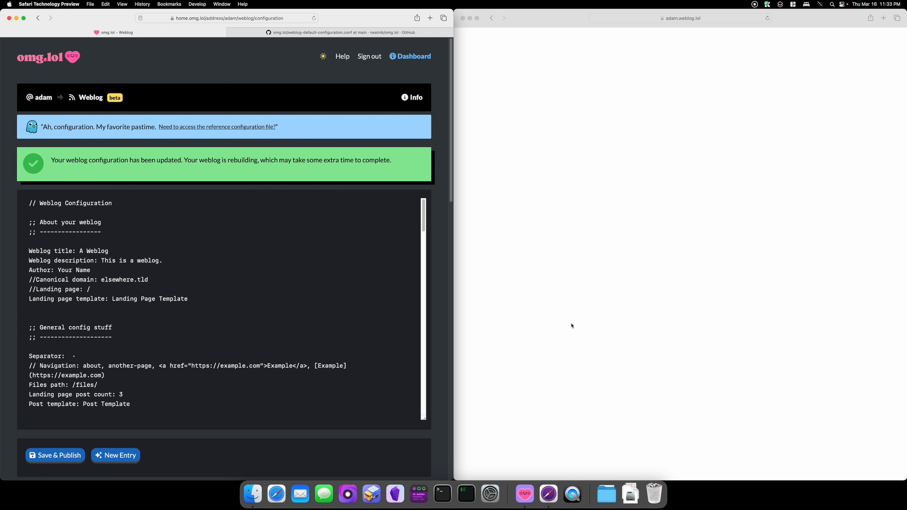
Step: Review the template names referenced by the Landing page template and Post template lines
drag(188, 299, 111, 298)
drag(130, 403, 83, 405)
click(147, 400)
scroll(147, 401, down, 5)
scroll(147, 400, up, 5)
scroll(445, 386, down, 4)
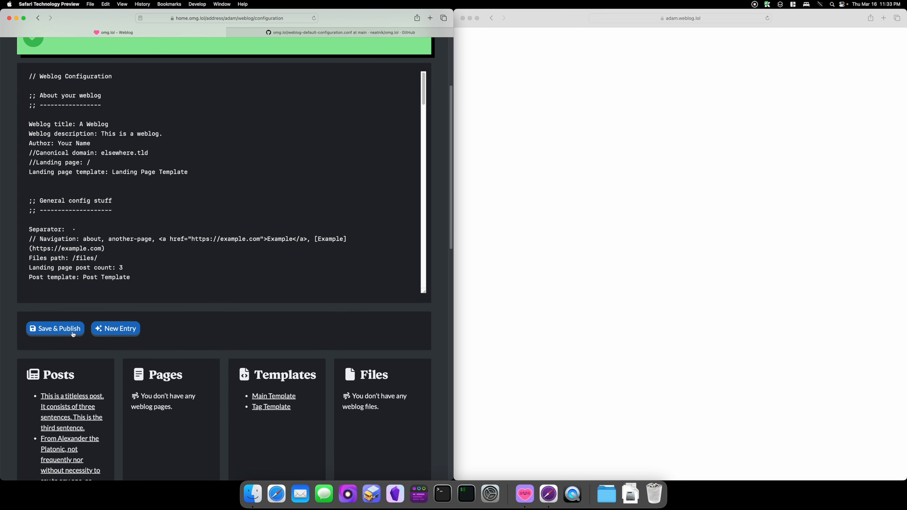
Step: Start a new weblog entry and replace its content with the raw landing page template copied from GitHub
click(125, 329)
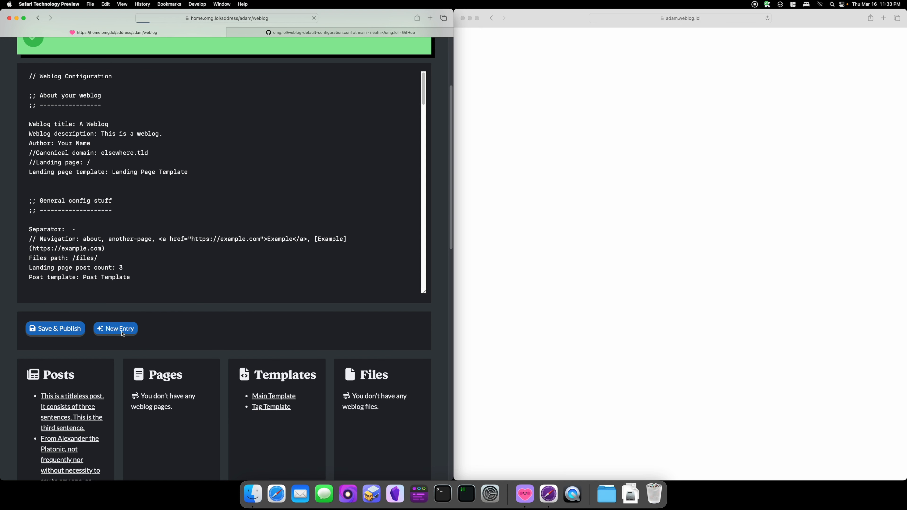
click(326, 33)
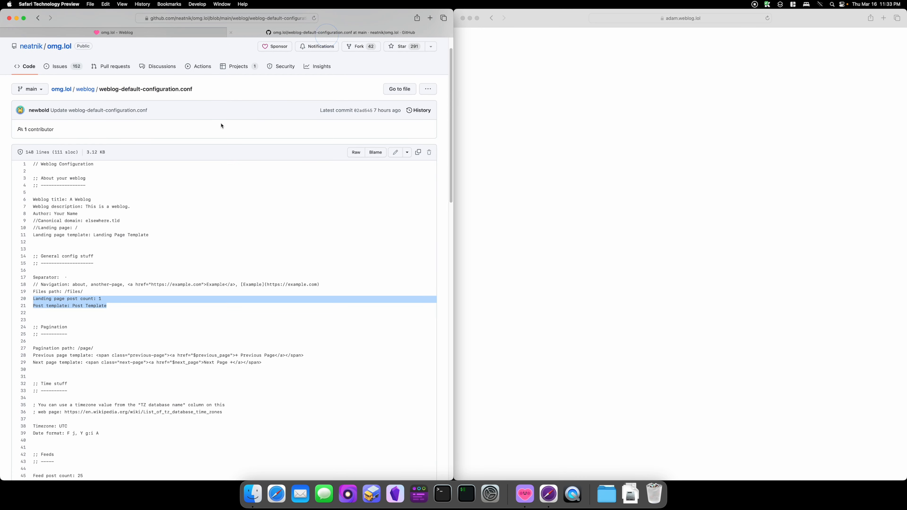
click(38, 18)
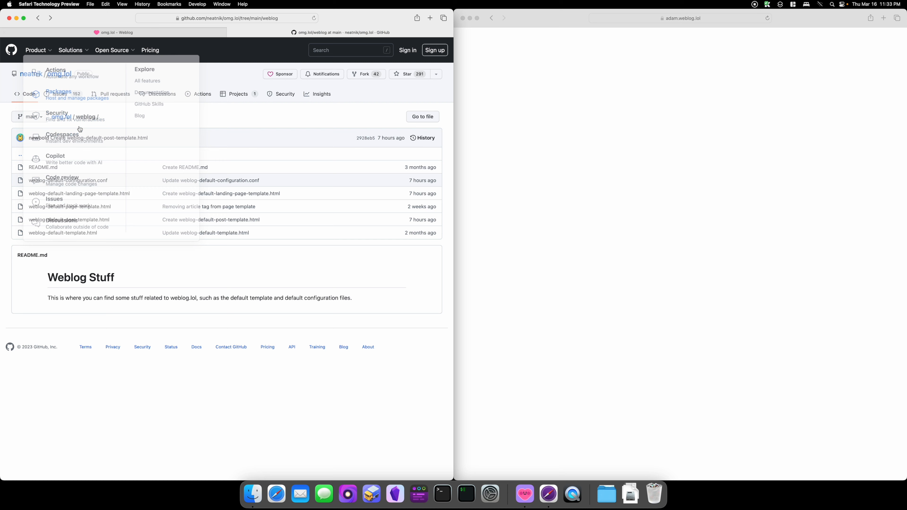
click(96, 193)
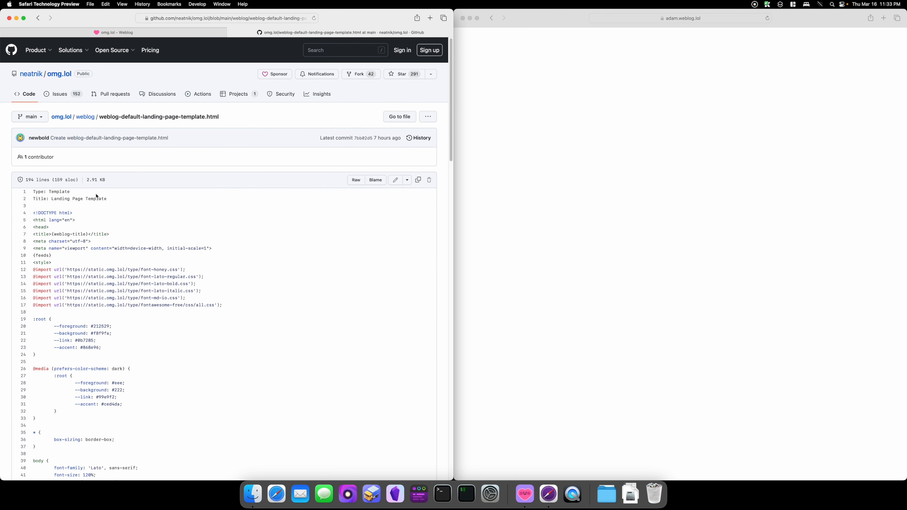
click(356, 180)
key(super+a)
key(super+c)
key(super+c)
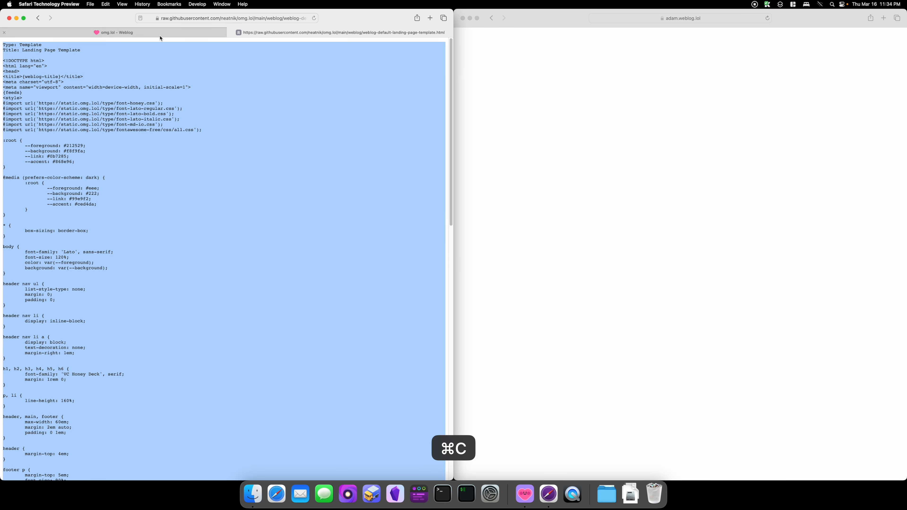
click(159, 33)
click(152, 274)
key(super+a)
key(super+v)
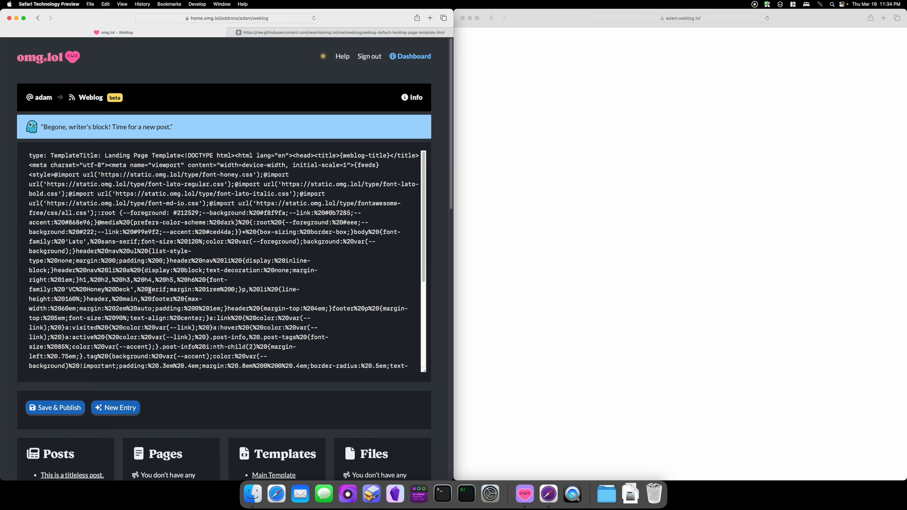
Step: Copy the raw landing page template again, paste it into the entry, then clear the editor
scroll(150, 290, down, 15)
scroll(150, 290, up, 15)
click(108, 174)
click(269, 33)
key(super+a)
click(174, 104)
key(super+a)
key(super+c)
click(118, 33)
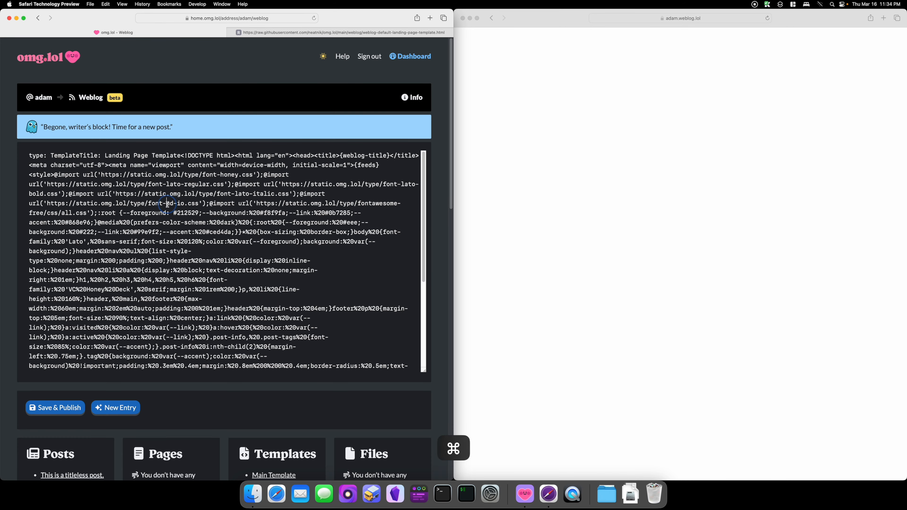
key(super+v)
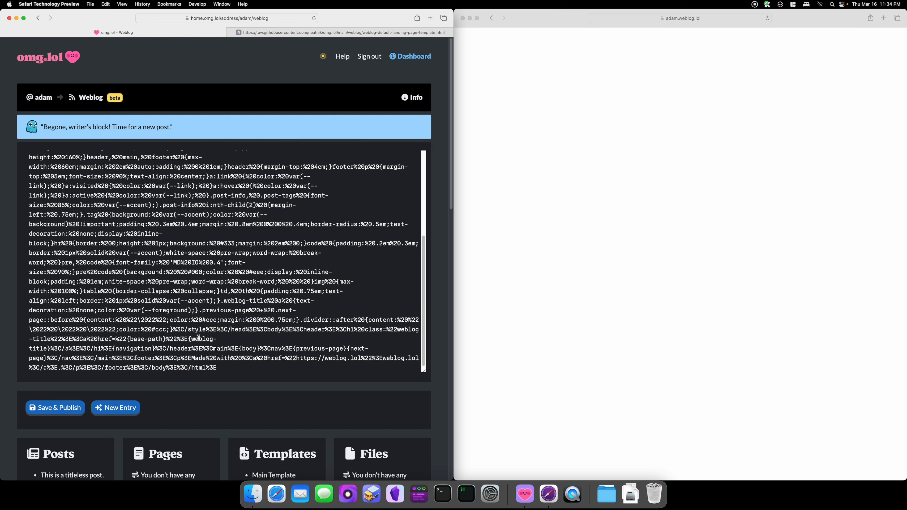
scroll(198, 337, up, 5)
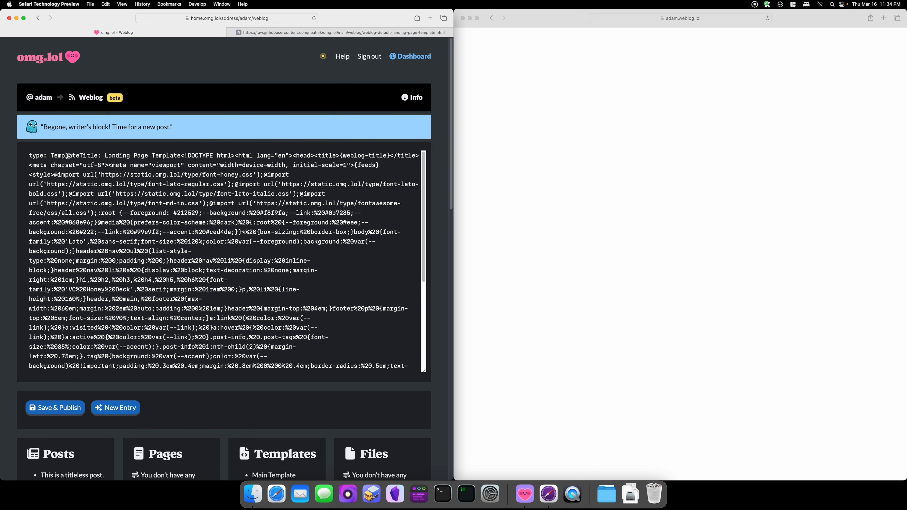
key(super+a)
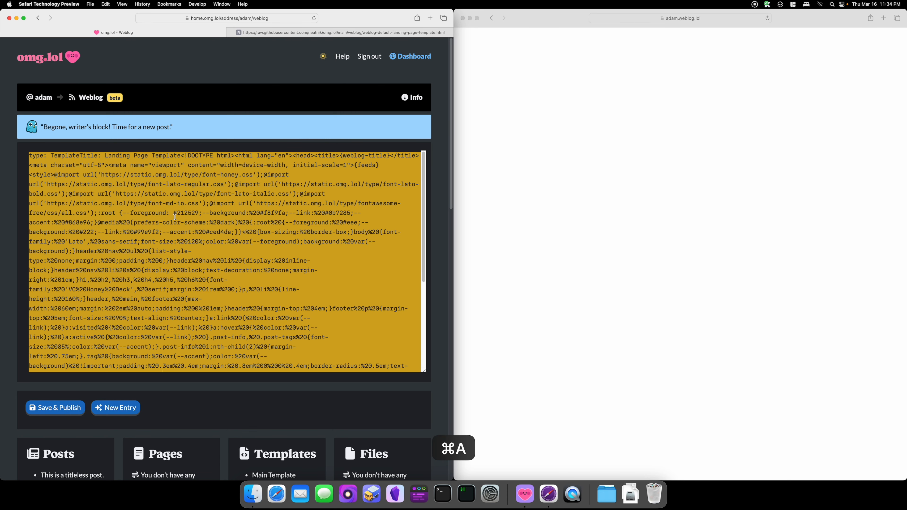
key(BackSpace)
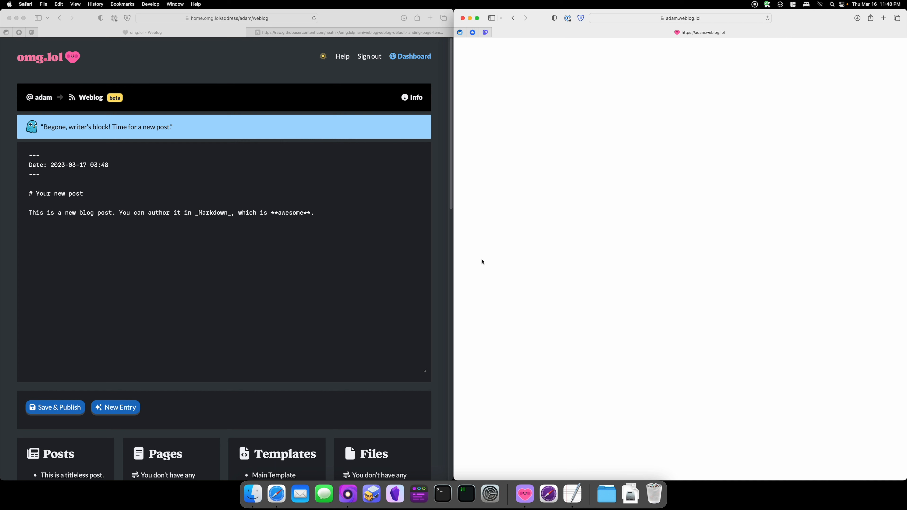
Step: Copy the full raw weblog-default-landing-page-template.html content from GitHub
click(509, 84)
click(162, 257)
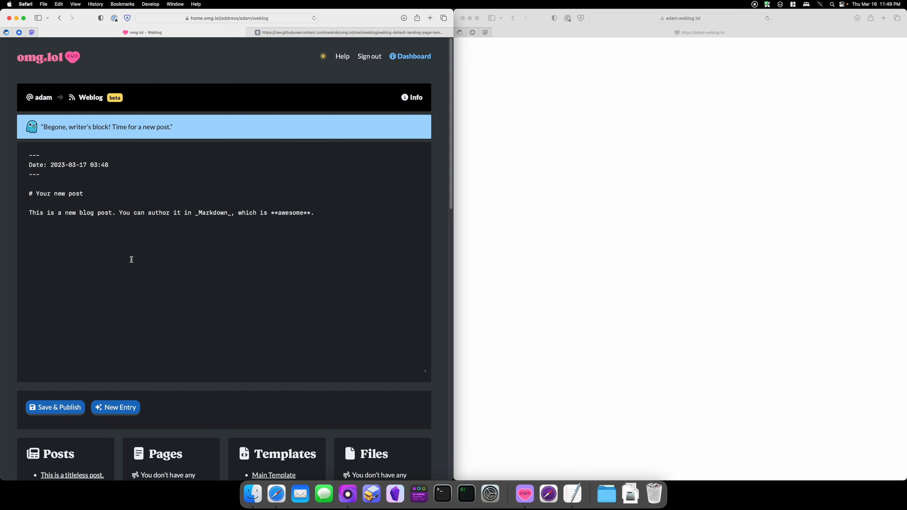
click(252, 32)
click(144, 248)
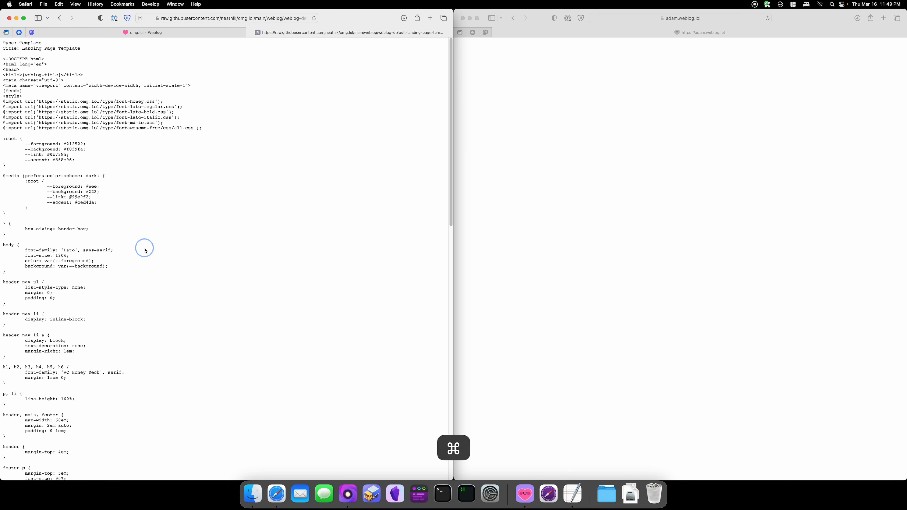
key(super+a)
key(super+c)
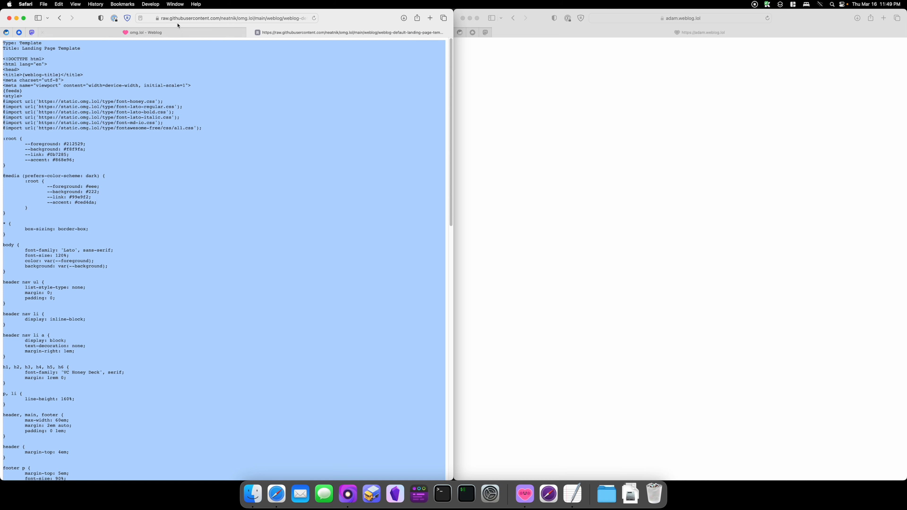
mouse_move(215, 36)
key(super+a)
key(super+c)
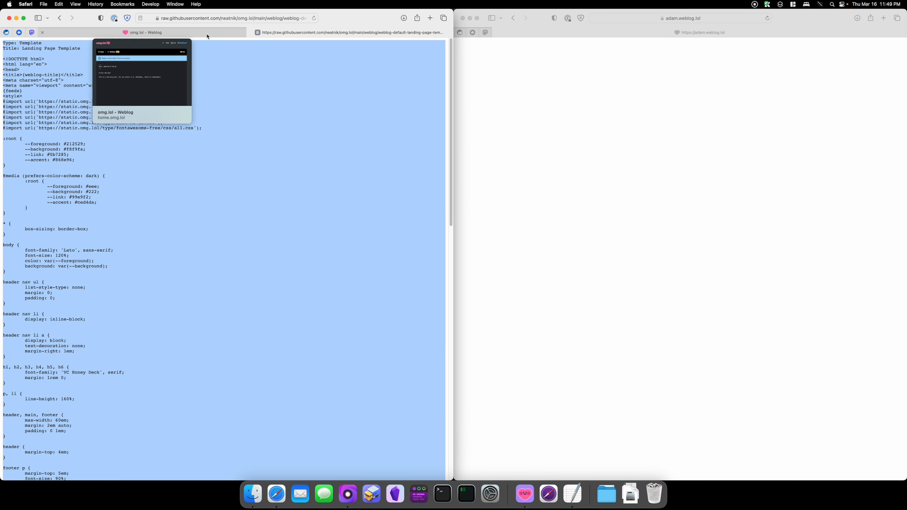
Step: Replace the new entry's content with the copied landing page template and save and publish it
click(206, 35)
click(182, 316)
key(super+a)
key(super+v)
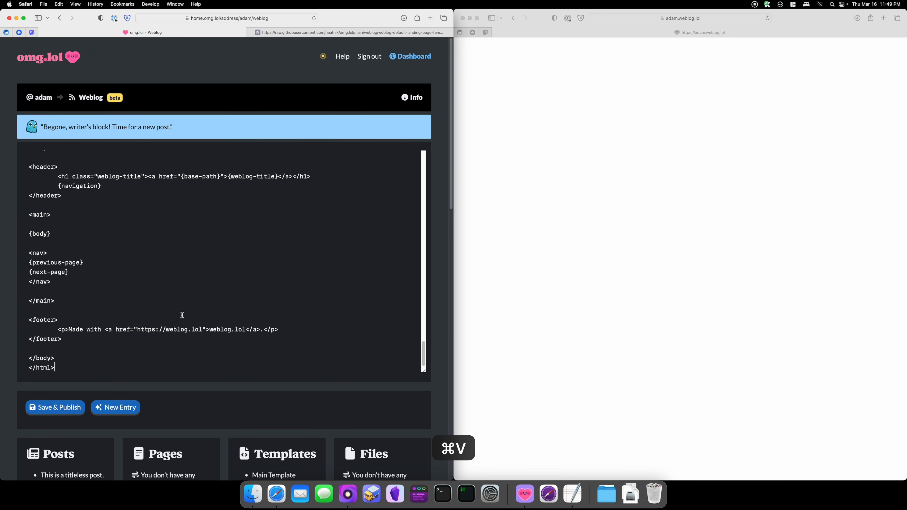
scroll(185, 309, up, 15)
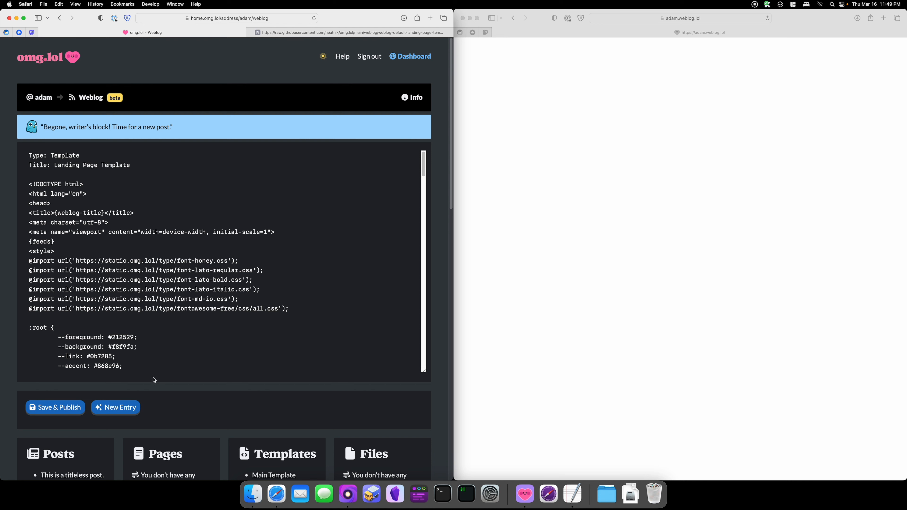
click(58, 410)
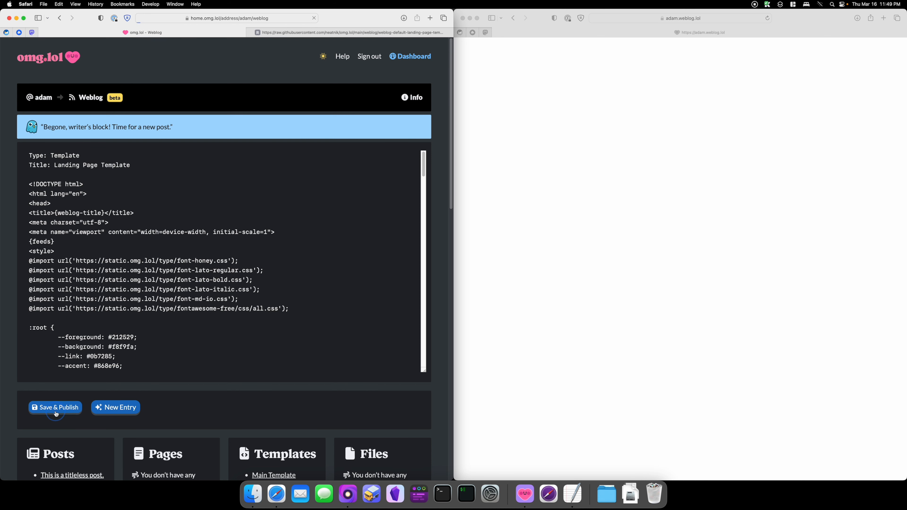
Step: Open weblog-default-post-template.html on GitHub and examine its article markup
click(345, 34)
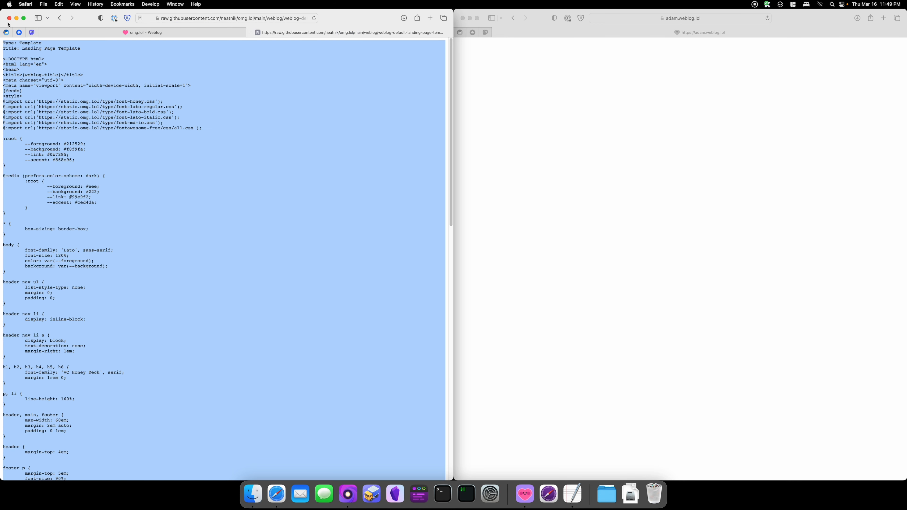
click(58, 19)
click(57, 22)
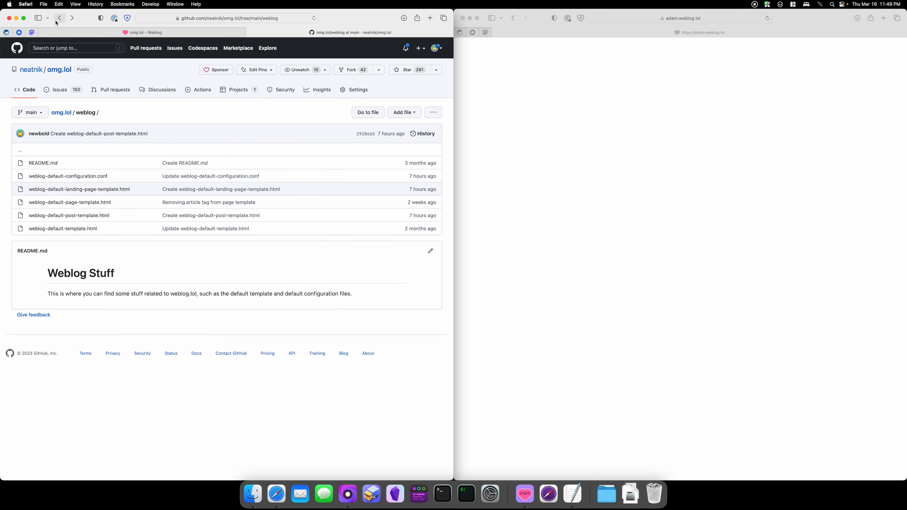
click(74, 203)
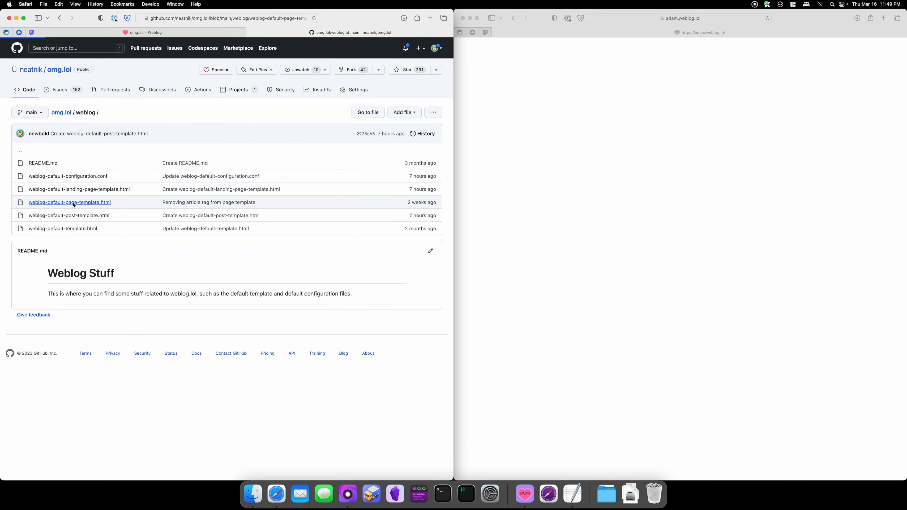
click(59, 18)
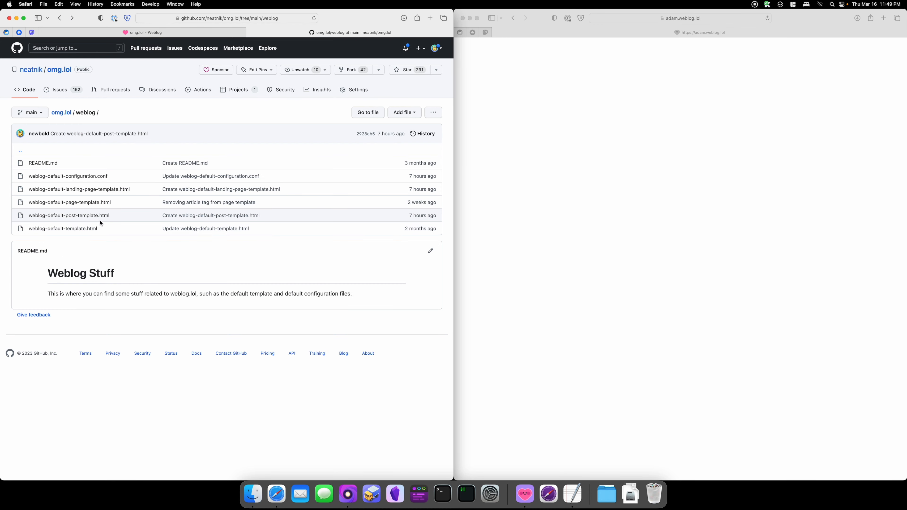
click(79, 216)
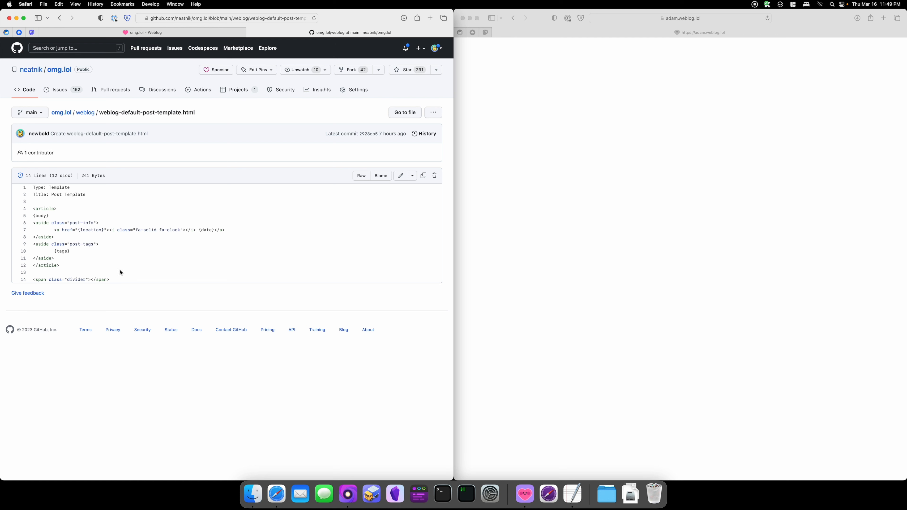
drag(116, 279, 34, 188)
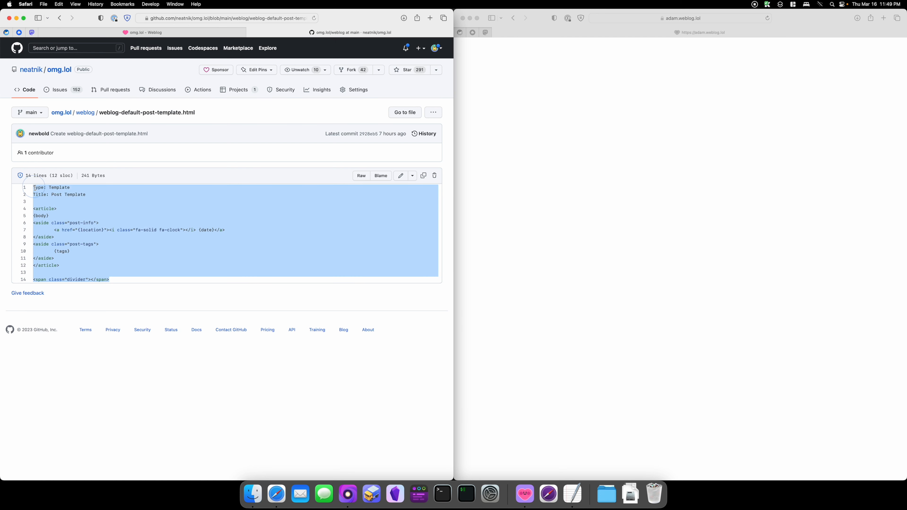
click(137, 259)
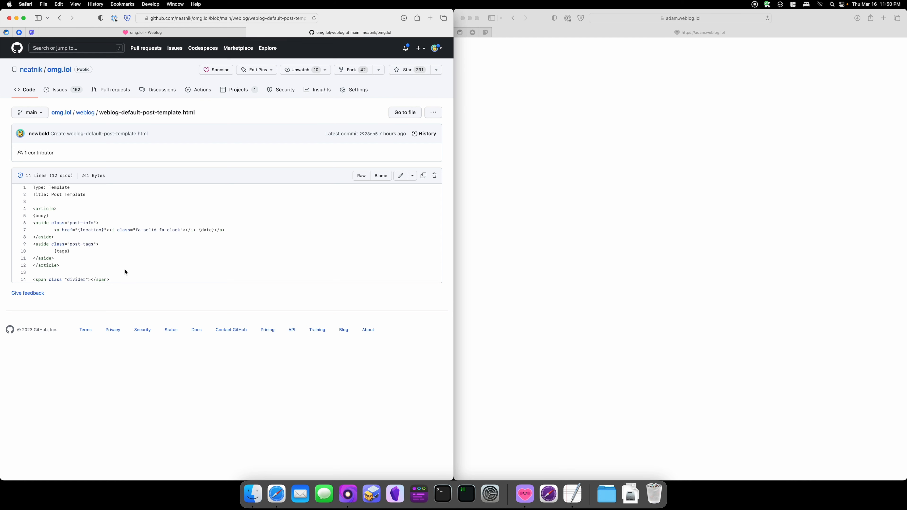
drag(34, 208, 75, 265)
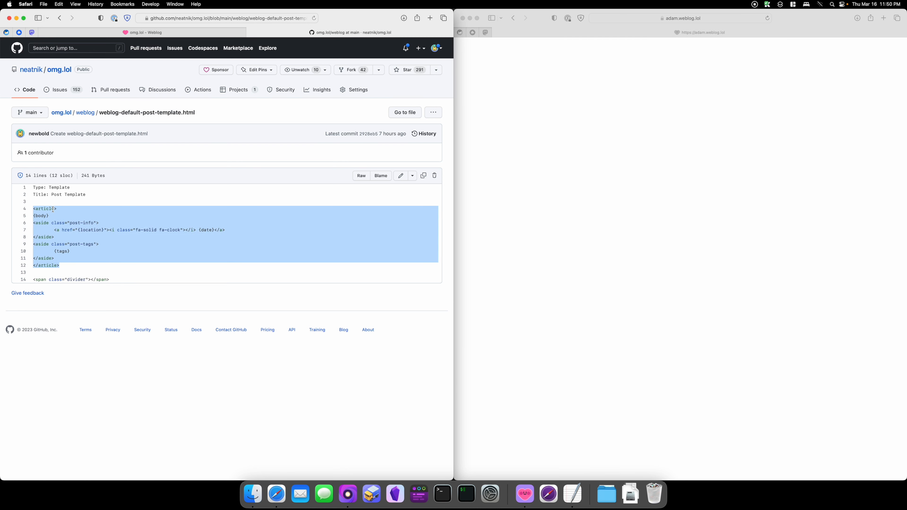
click(48, 215)
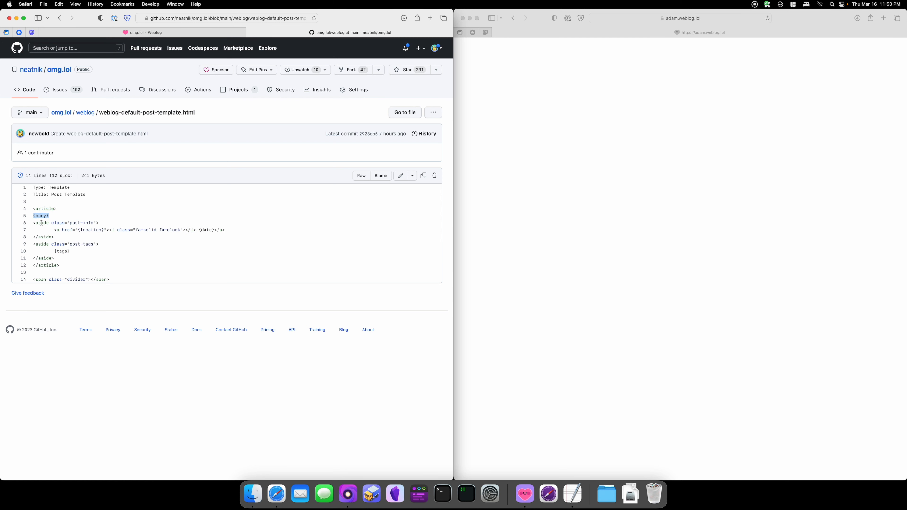
Step: Highlight the post template's body, post-info link, tags and divider lines to examine them
drag(34, 223, 66, 240)
click(69, 238)
drag(218, 231, 47, 233)
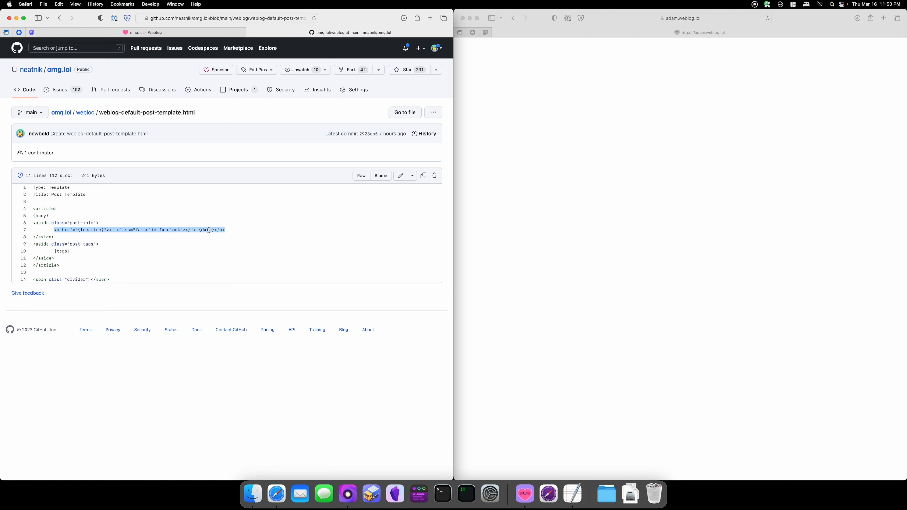
drag(74, 253, 54, 251)
drag(111, 278, 13, 277)
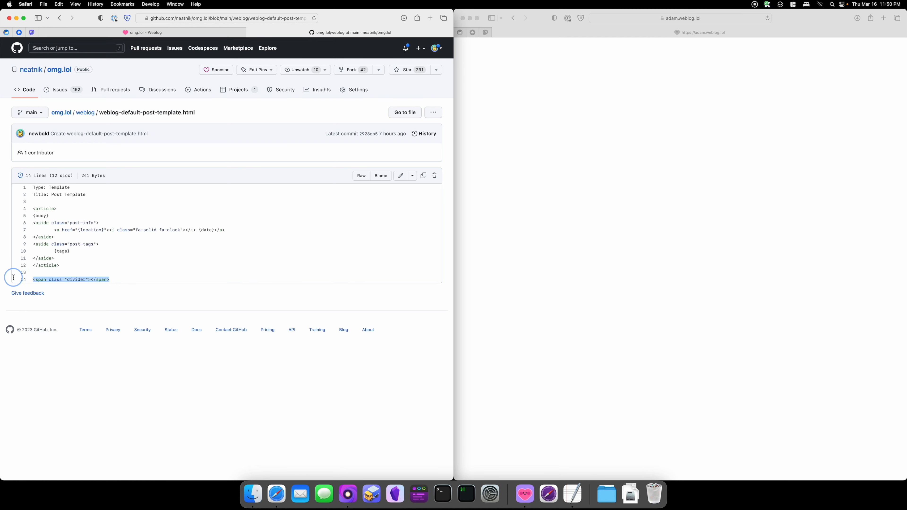
click(50, 278)
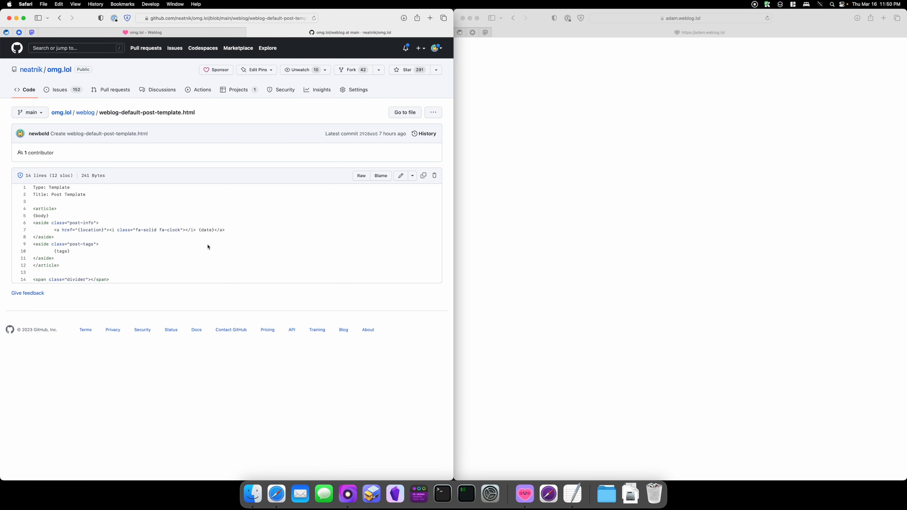
Step: Open the raw post template and copy its full content
click(361, 176)
key(cmd+a)
key(cmd+c)
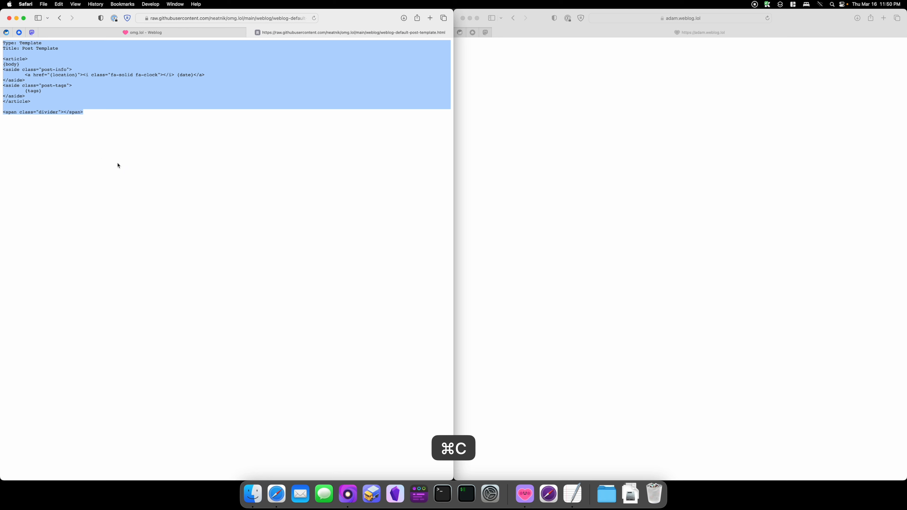
Step: Create a new weblog entry, replace its content with the copied post template, and save and publish it
click(155, 34)
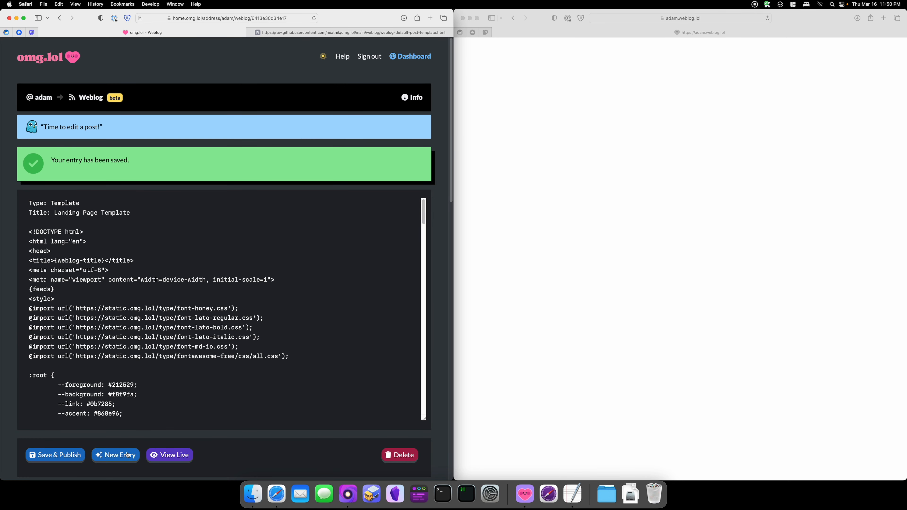
click(135, 453)
click(137, 297)
key(cmd+a)
key(cmd+v)
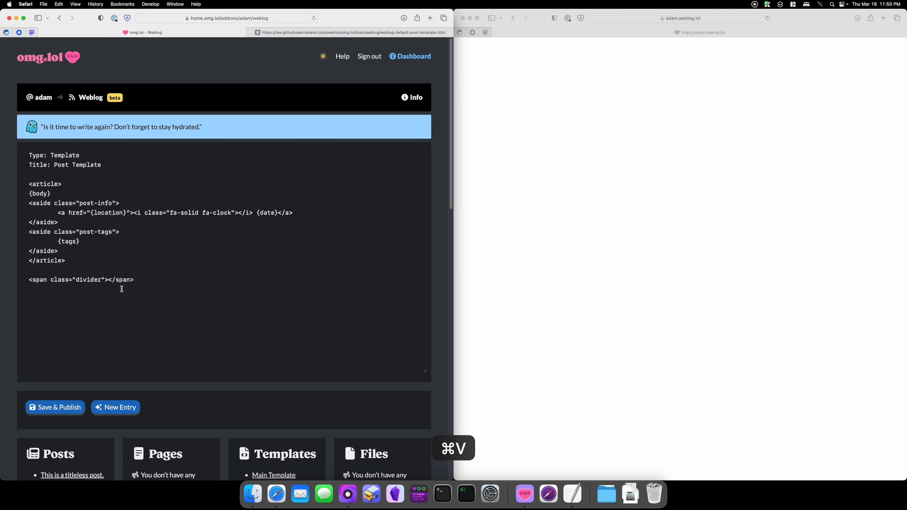
click(60, 407)
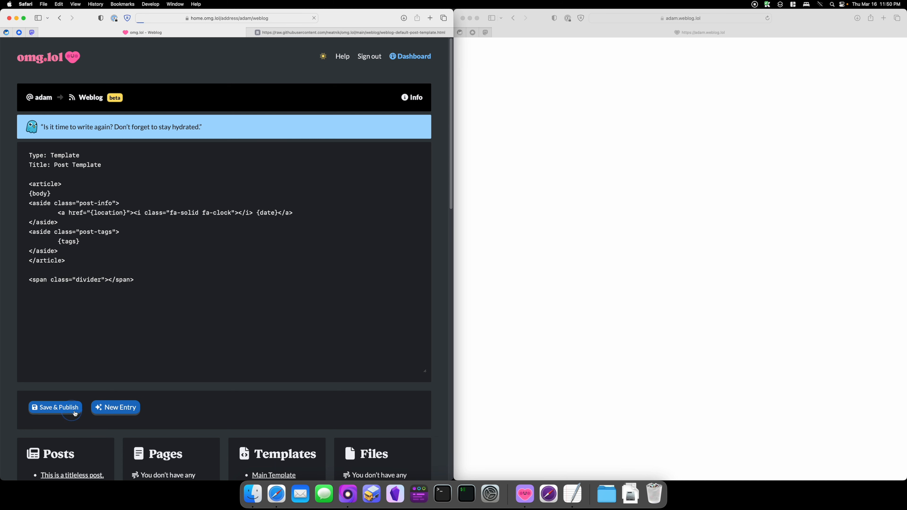
Step: Reload the live weblog to view the posts rendered with the new post template
scroll(332, 431, down, 10)
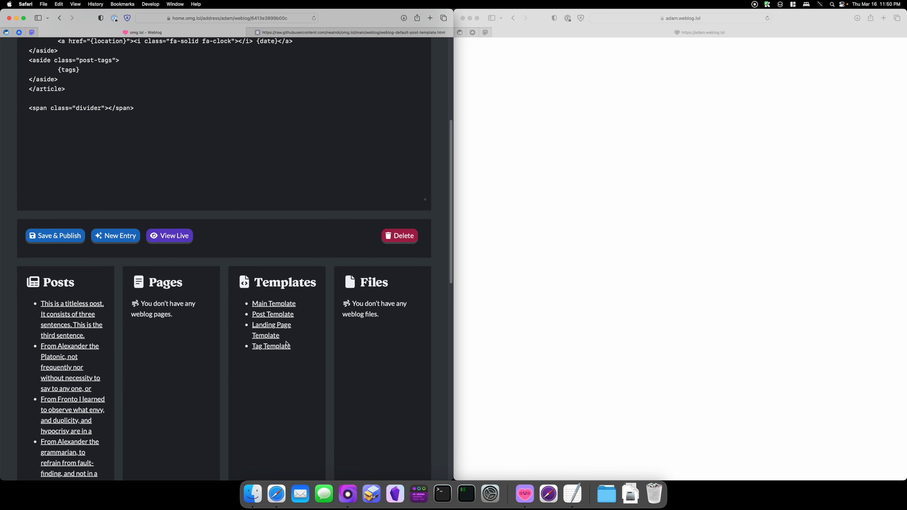
click(252, 327)
click(254, 314)
click(626, 159)
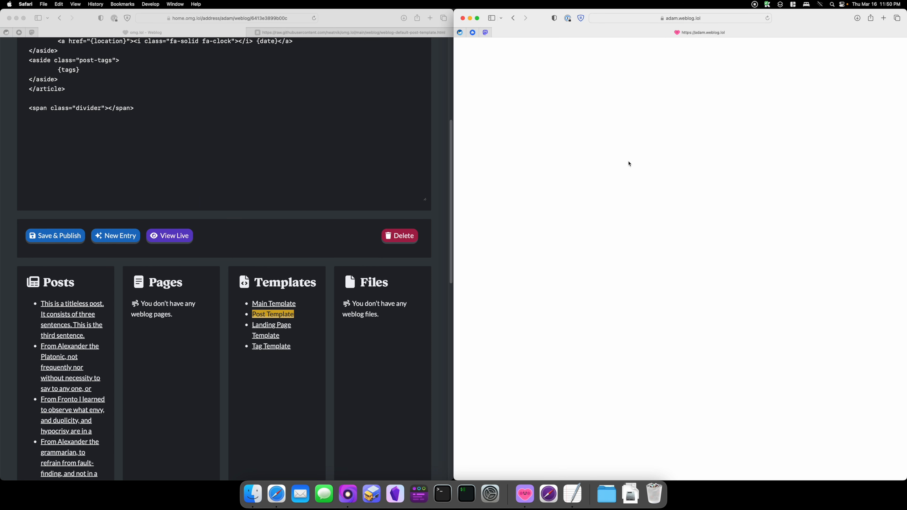
key(super+r)
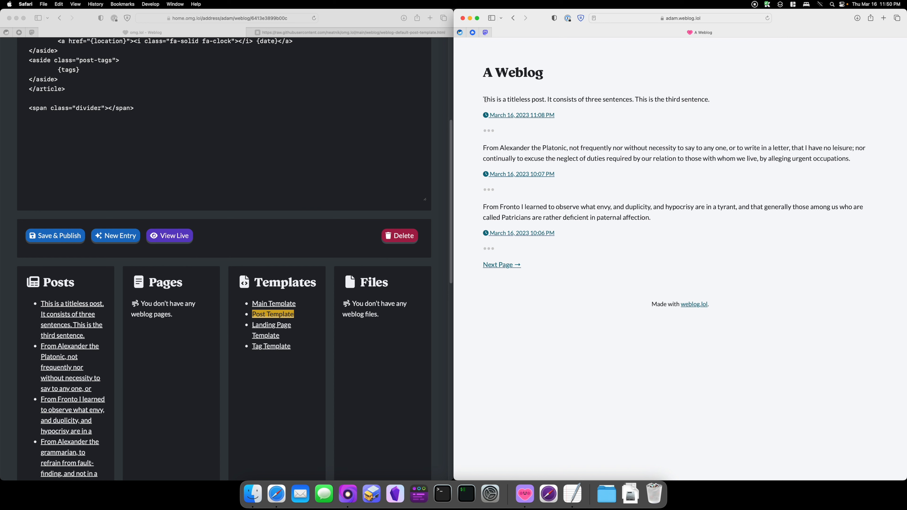
drag(484, 99, 734, 95)
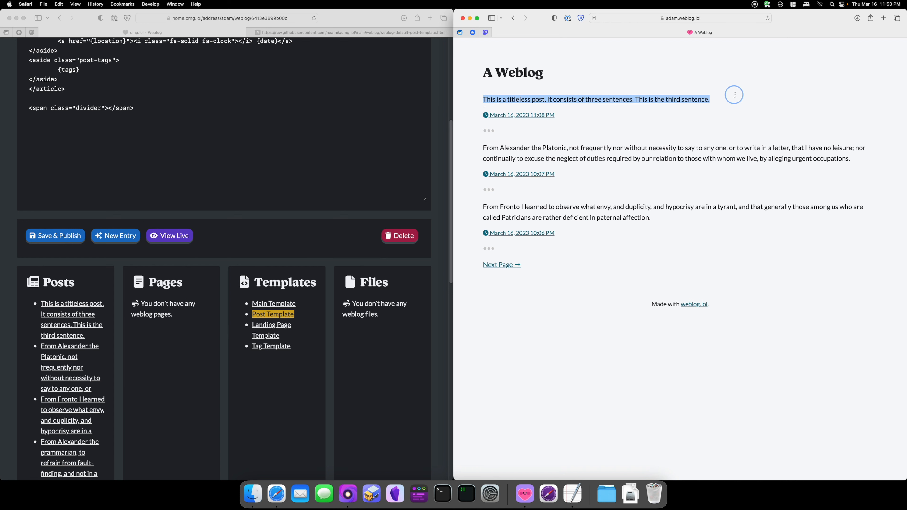
click(598, 101)
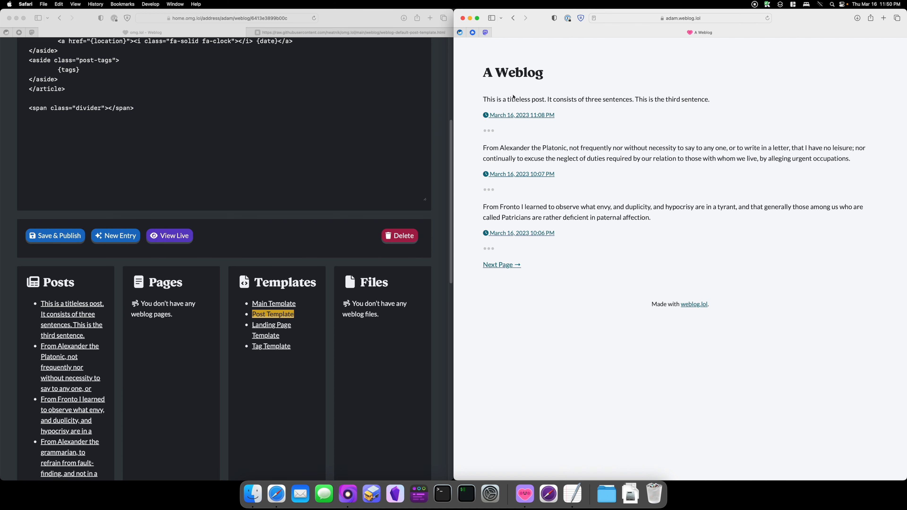
Step: Set the landing page post count to 5 in the weblog configuration and save it
scroll(304, 189, down, 10)
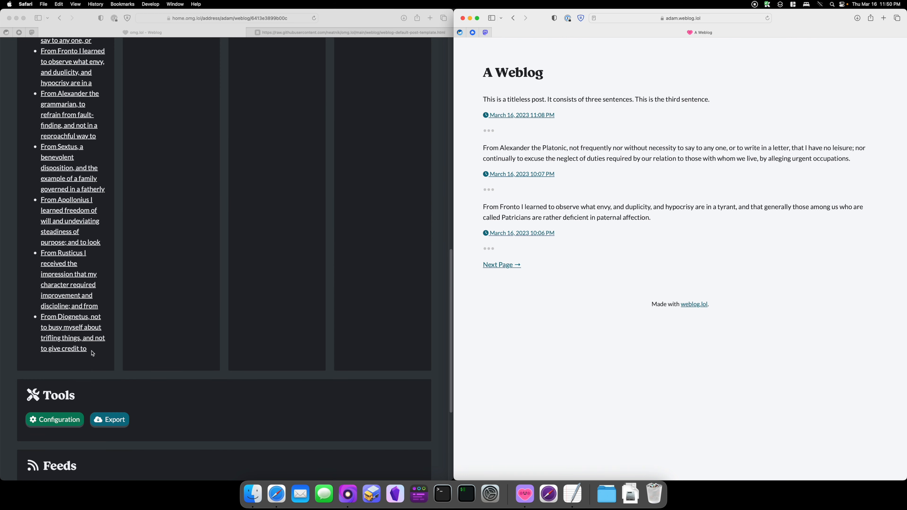
click(61, 422)
click(62, 422)
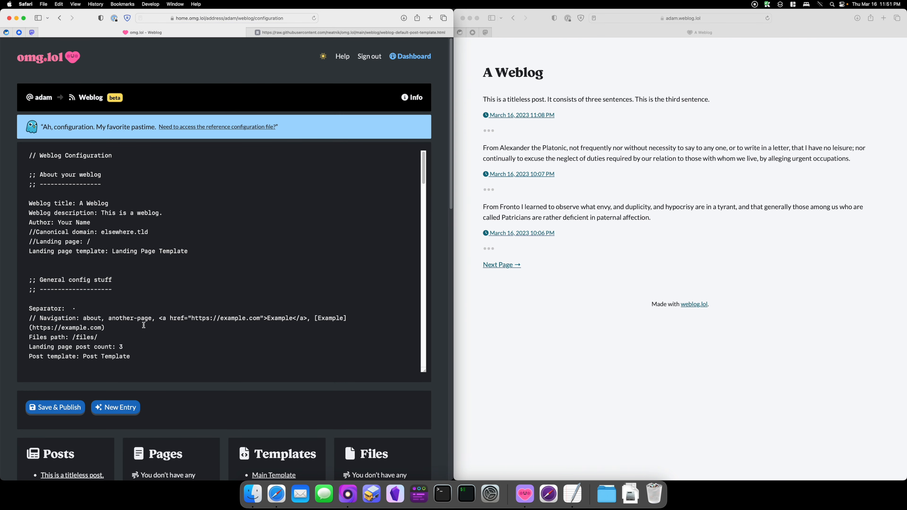
drag(134, 349, 24, 350)
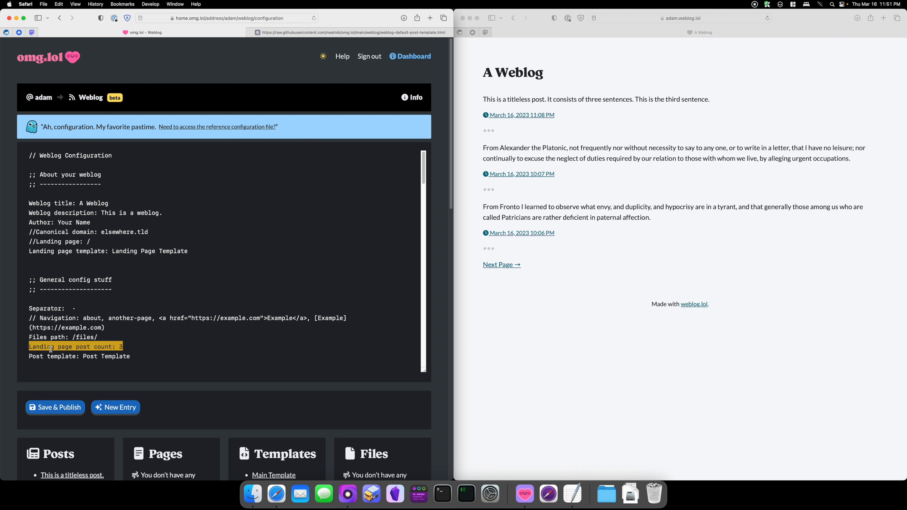
click(126, 348)
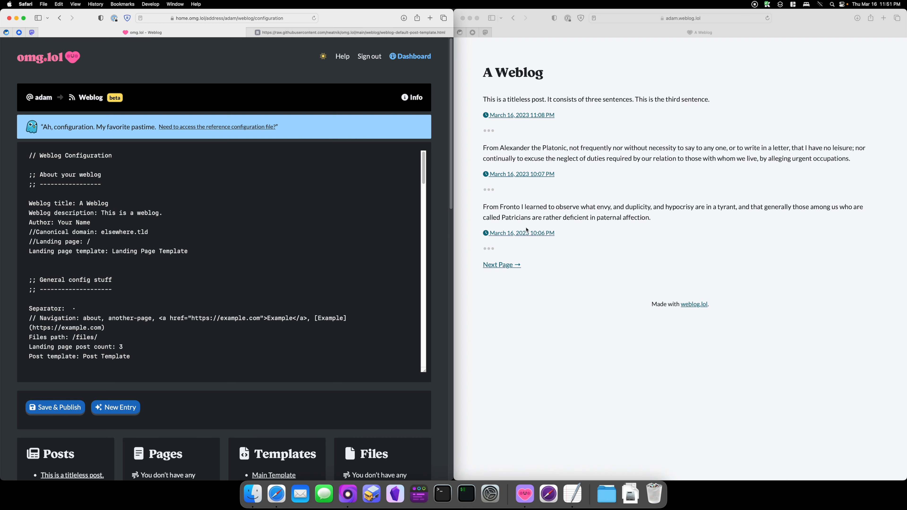
click(128, 348)
key(BackSpace)
text(5)
click(68, 407)
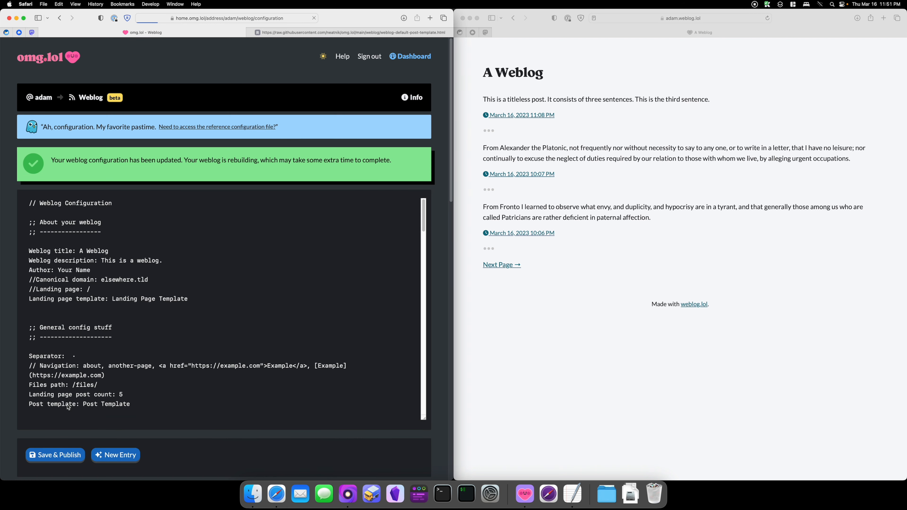
Step: Reload the live weblog and browse a single post and the paginated landing pages
click(652, 310)
key(super+r)
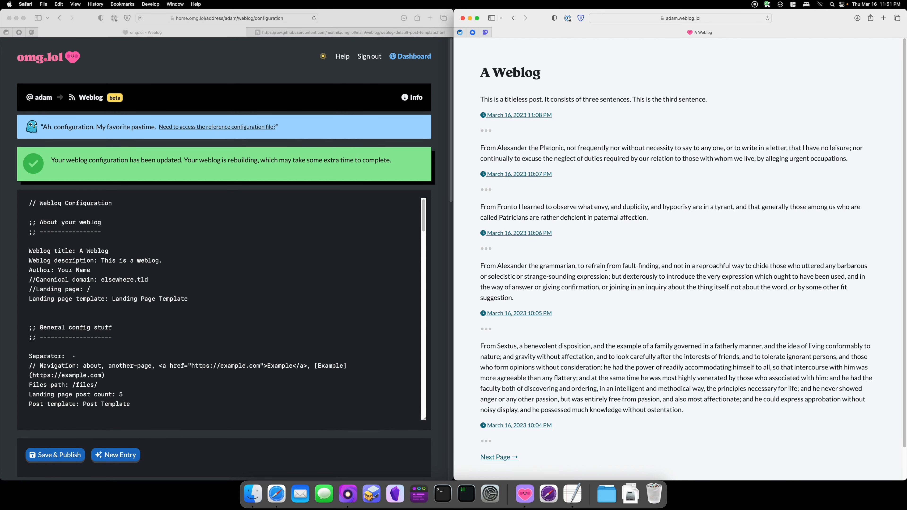
scroll(580, 266, down, 2)
scroll(579, 266, up, 2)
click(507, 115)
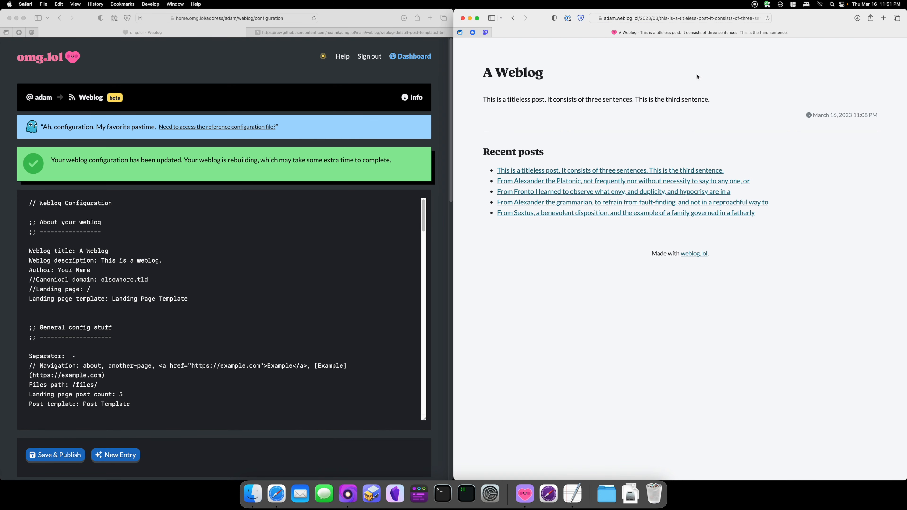
drag(487, 155, 638, 283)
click(637, 280)
click(501, 72)
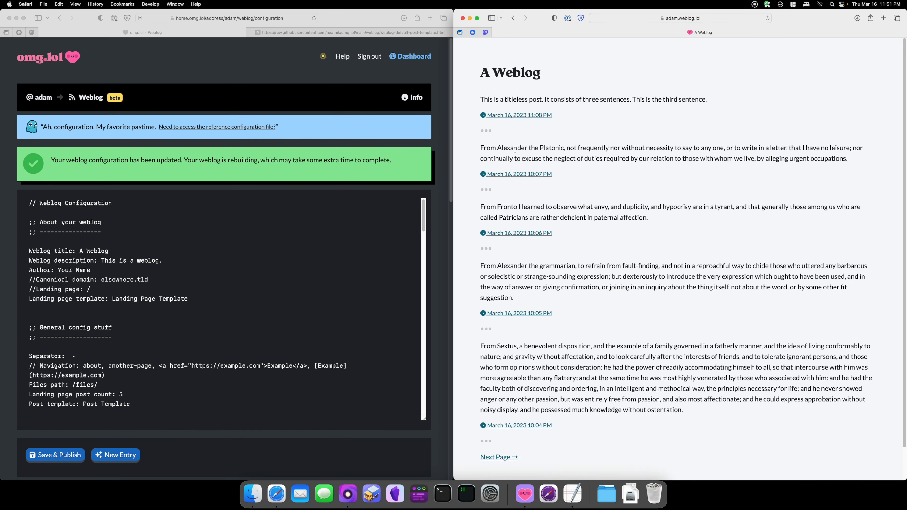
scroll(536, 250, down, 3)
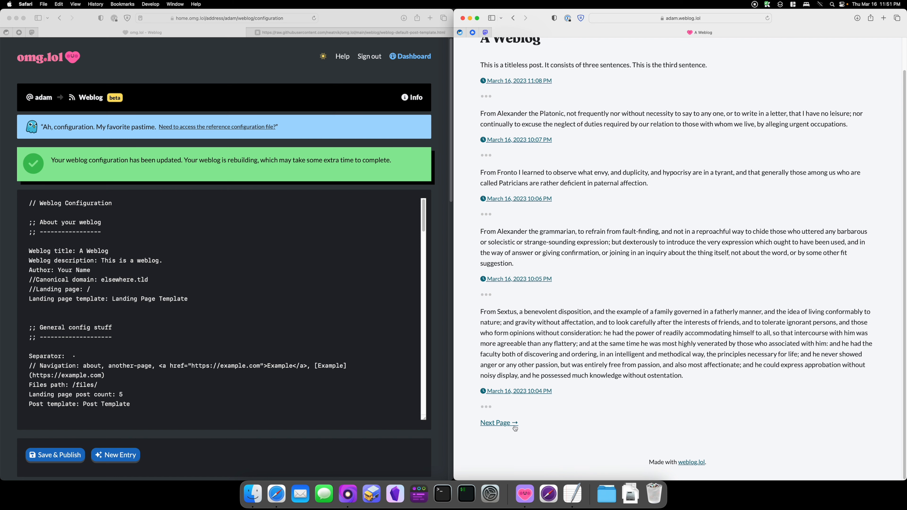
click(502, 424)
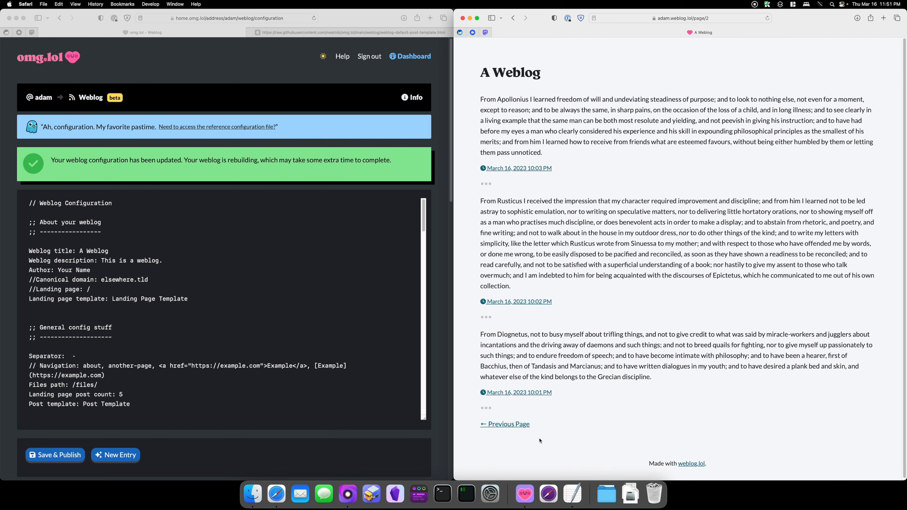
click(504, 425)
Step: Set the landing page post count to 3, save the configuration, and reload the live weblog
click(147, 394)
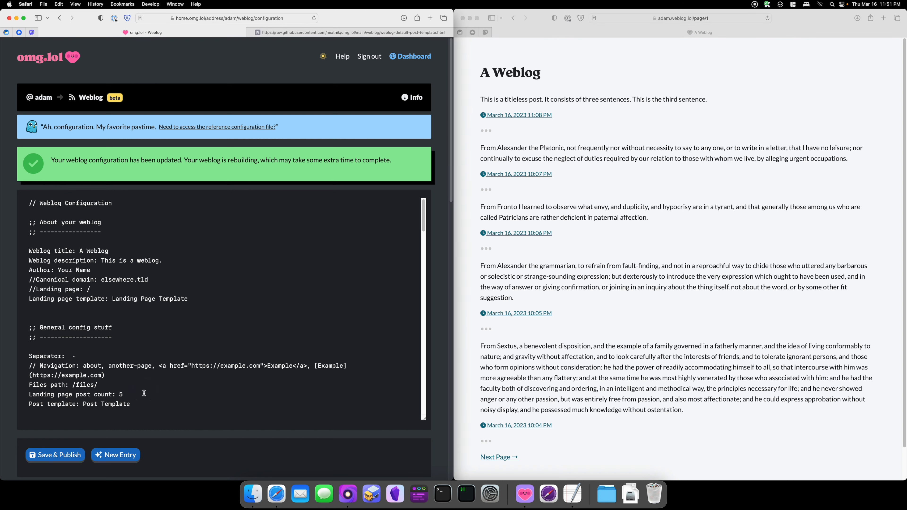
key(BackSpace)
text(3)
click(55, 454)
click(693, 134)
key(super+r)
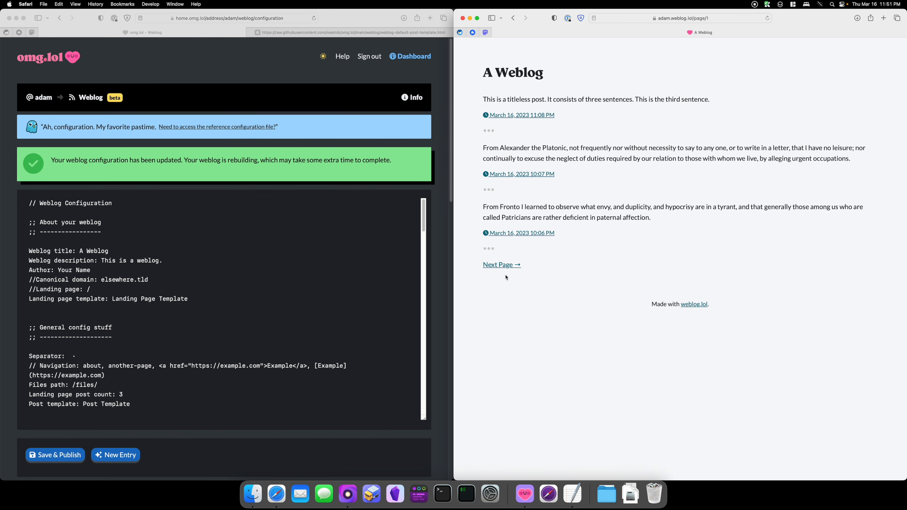
Step: Page forward and back through the live weblog's pages
click(504, 265)
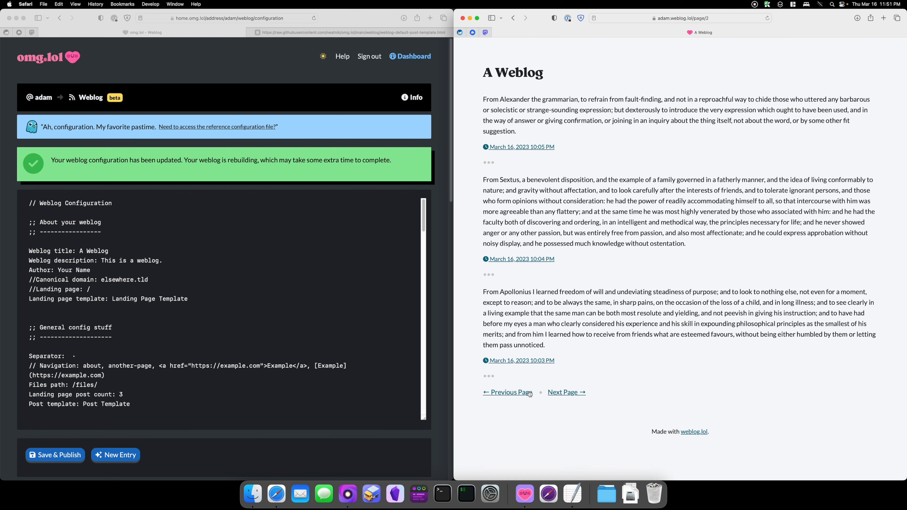
click(562, 392)
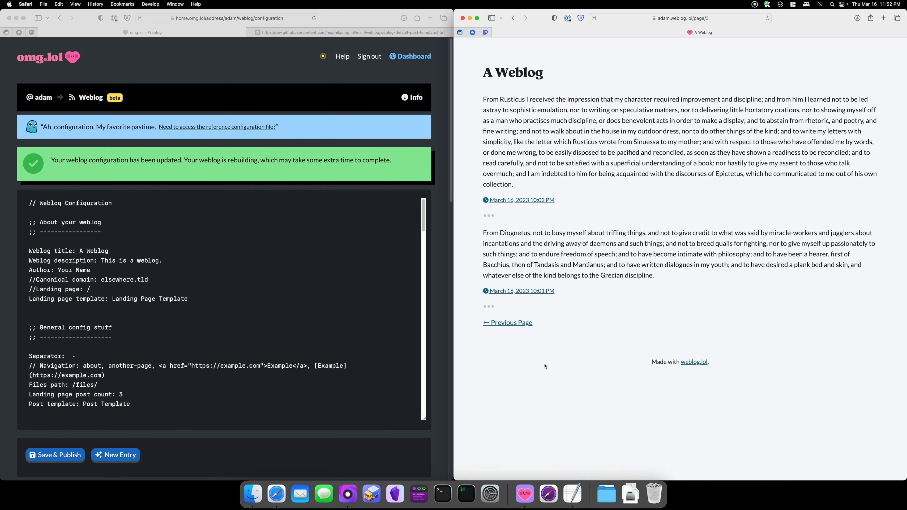
click(509, 325)
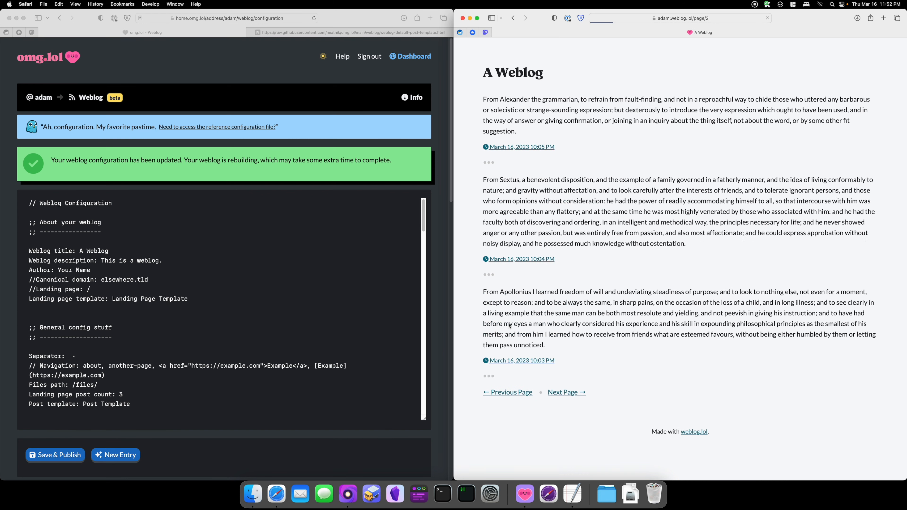
click(507, 394)
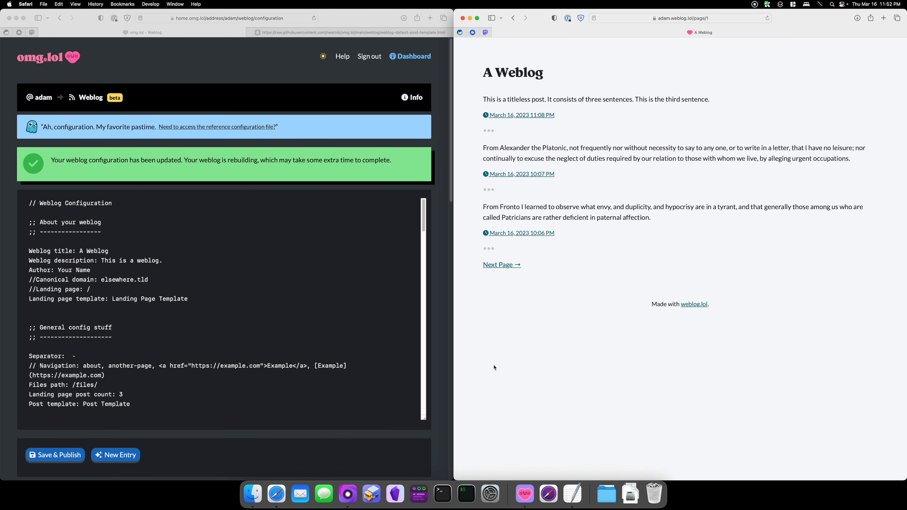
click(354, 23)
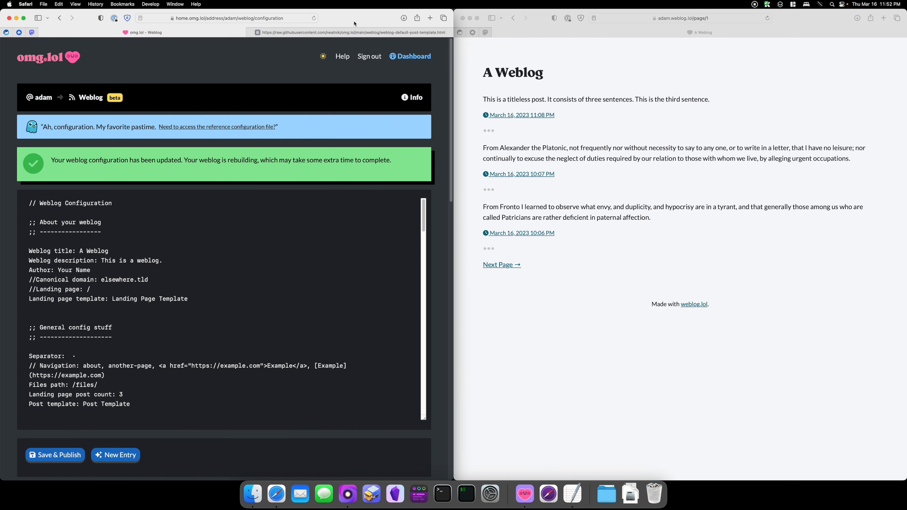
Step: Set the landing page post count to 1, save the configuration, and reload the live weblog
click(523, 59)
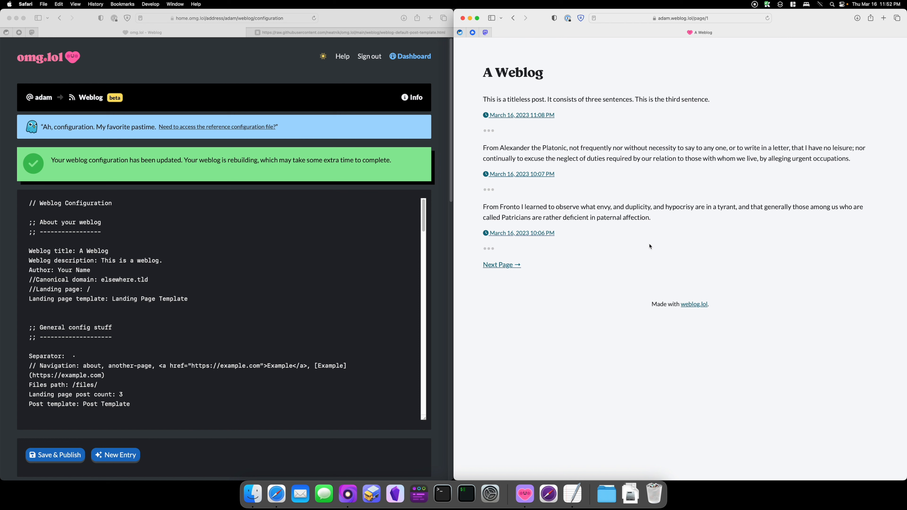
click(141, 392)
key(BackSpace)
text(1)
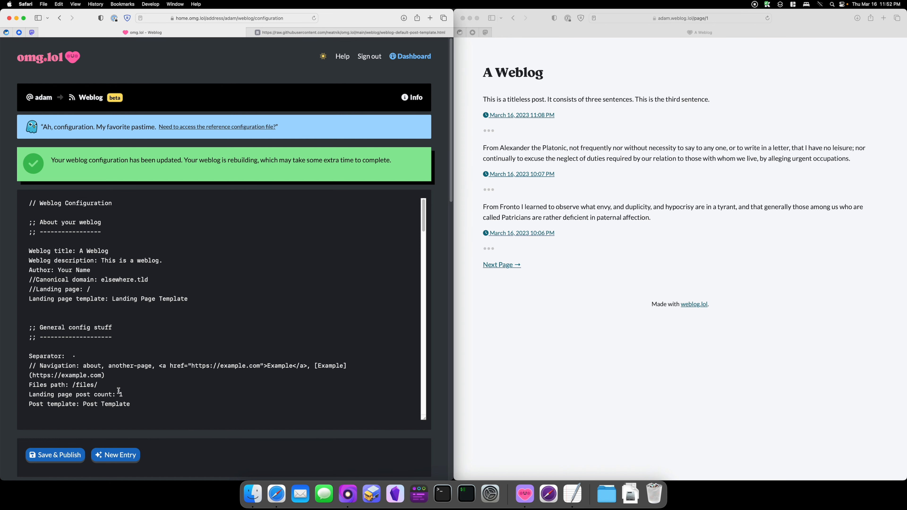
click(61, 454)
click(580, 326)
key(super+r)
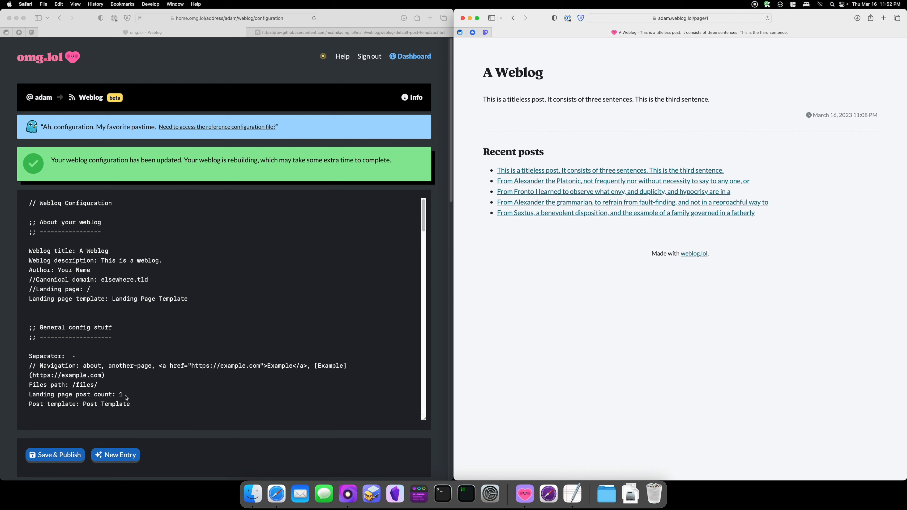
Step: Open discourse.lol in a new tab and go to its Weblog category
click(575, 293)
key(cmd+t)
text(discourse.lol)
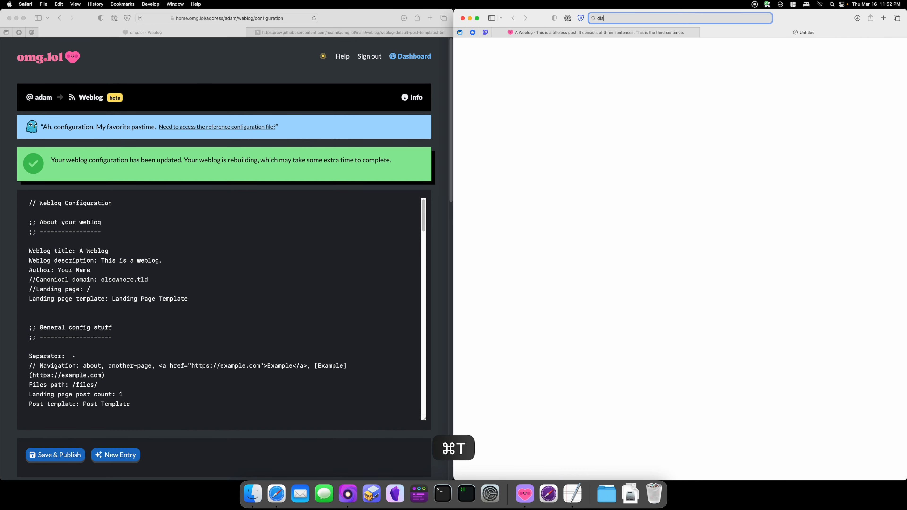
key(Return)
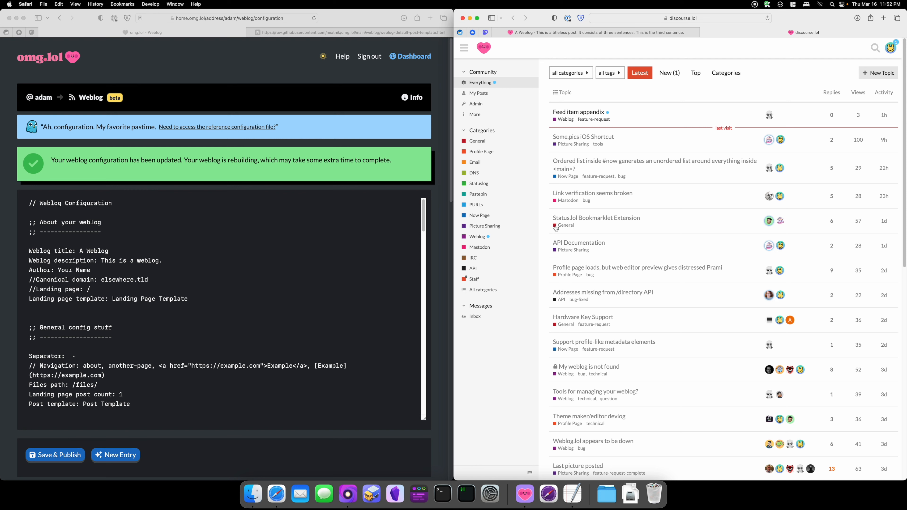
click(478, 237)
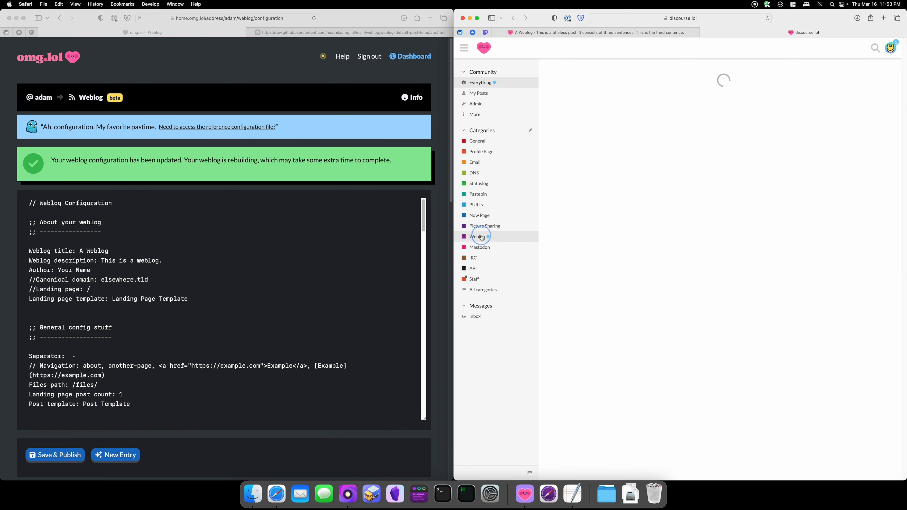